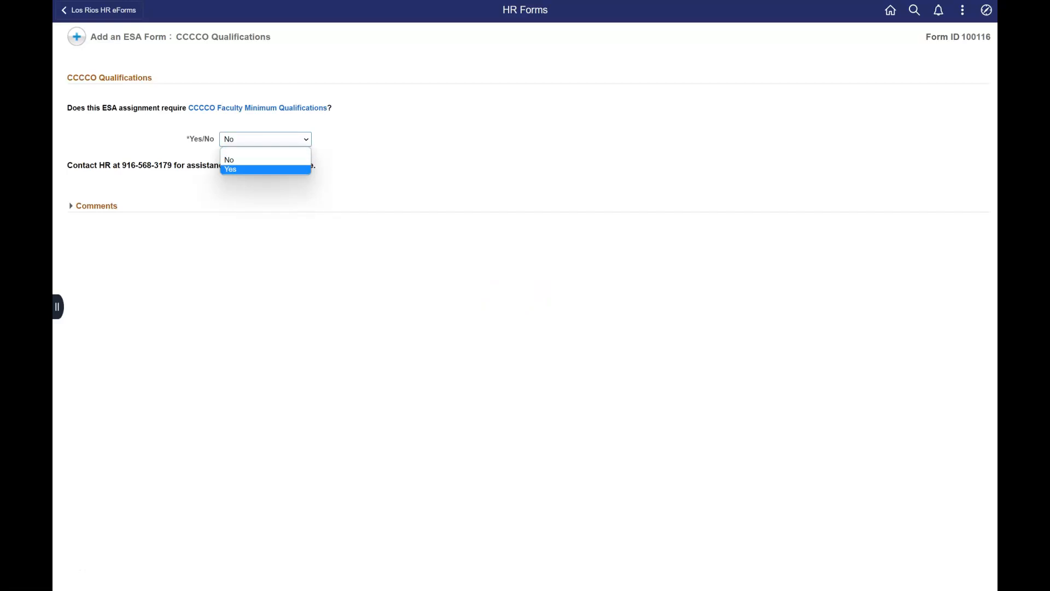
Step: Keep the CCCCO minimum qualifications answer at No and continue to the ESA Information page
click(84, 167)
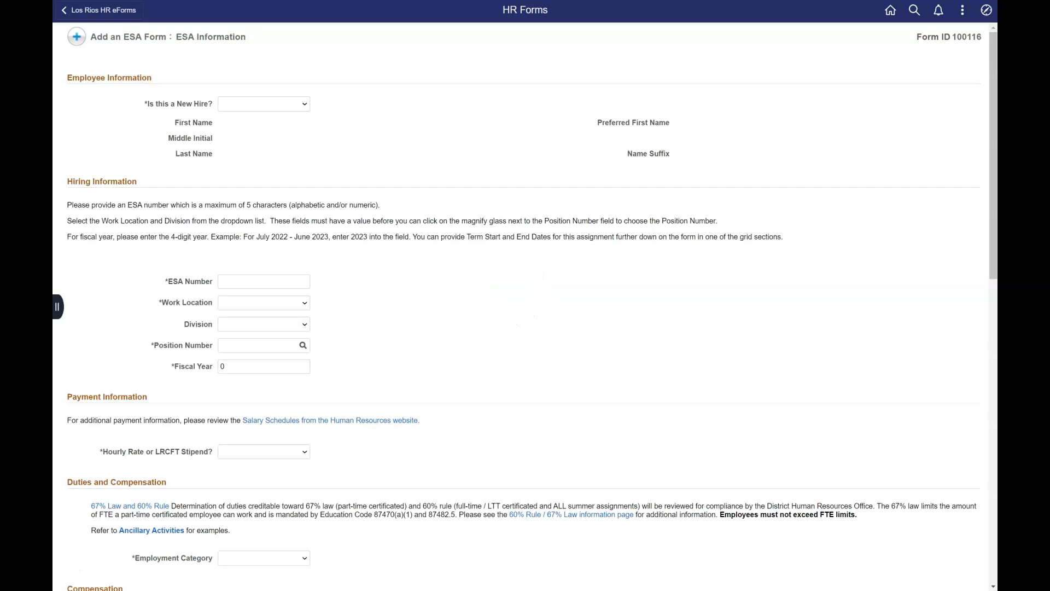
Step: Set the hire type to First Time ESA-Non-Employee and enter the person's name, Social Security number and birth date
click(263, 104)
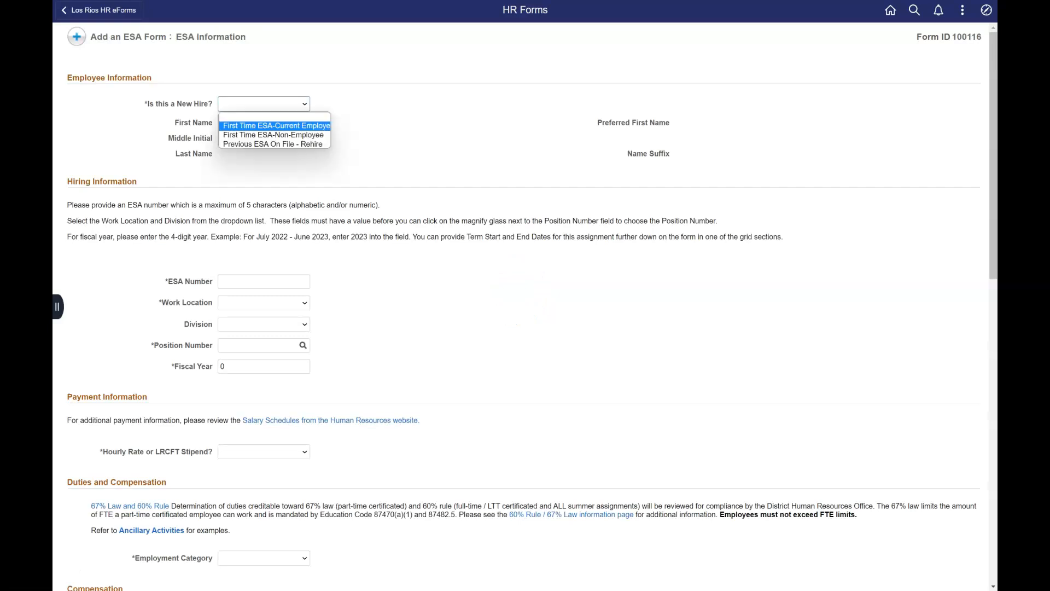
click(274, 135)
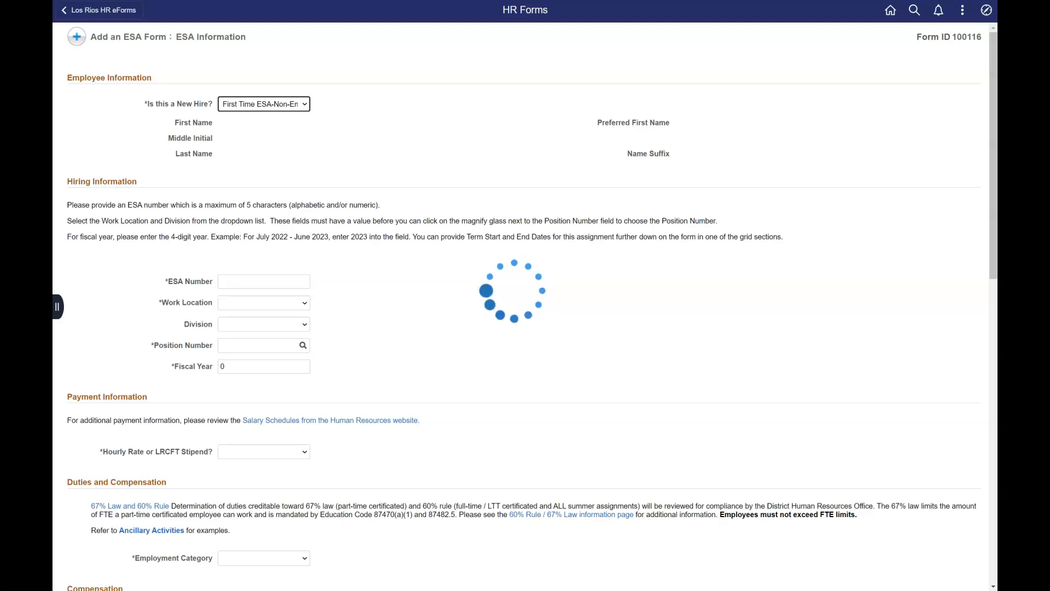
click(264, 126)
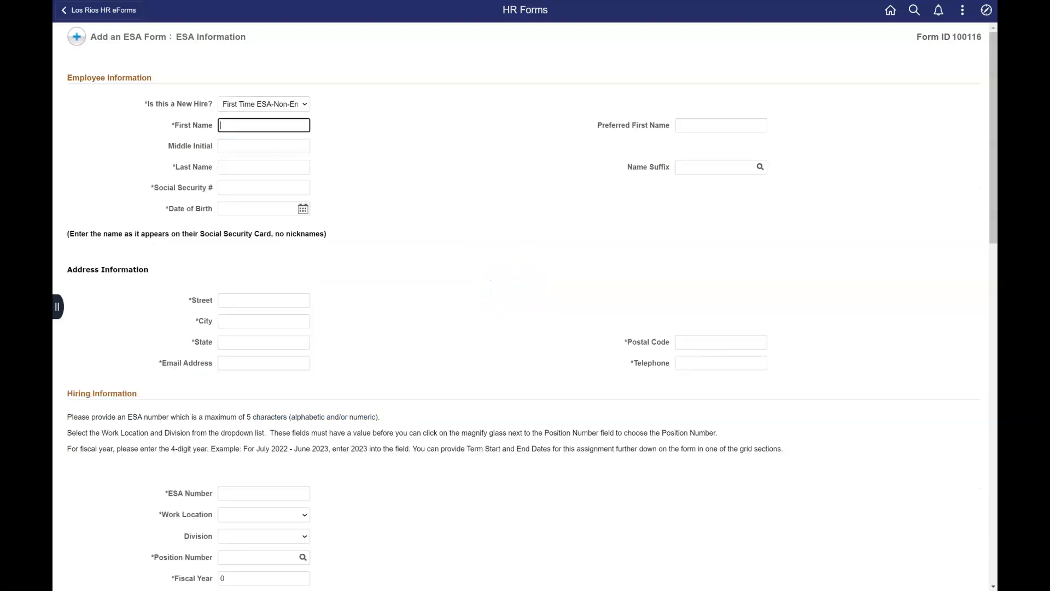
key(Tab)
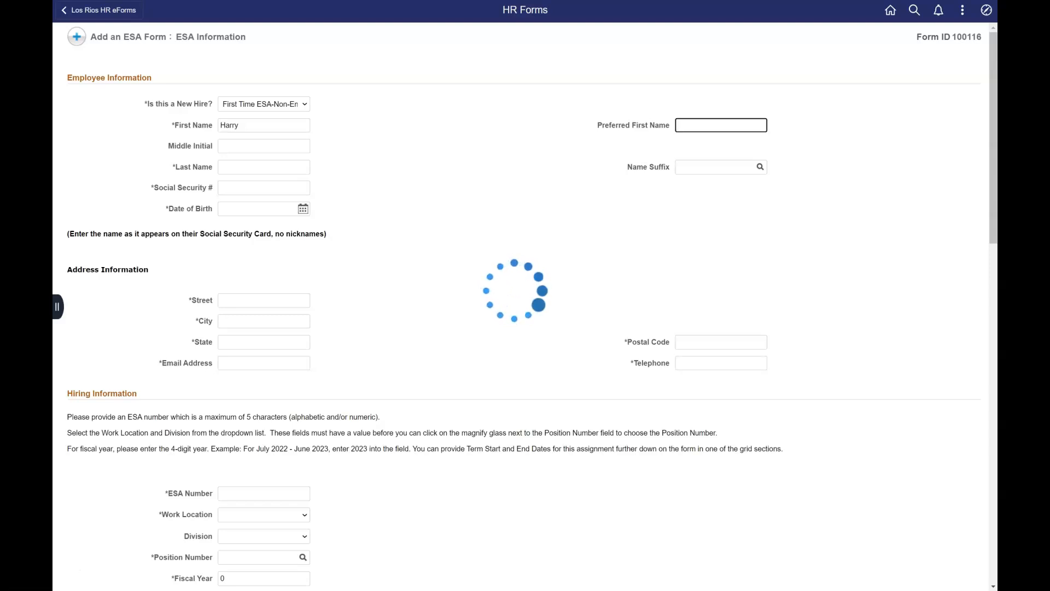
key(Tab)
key(Tab)
key(Tab)
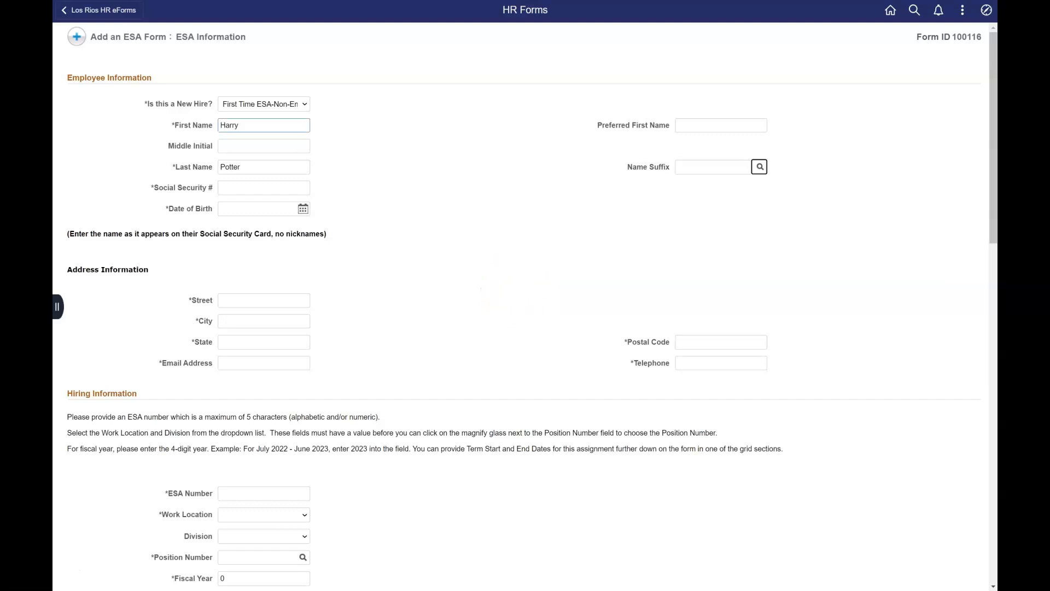
key(Tab)
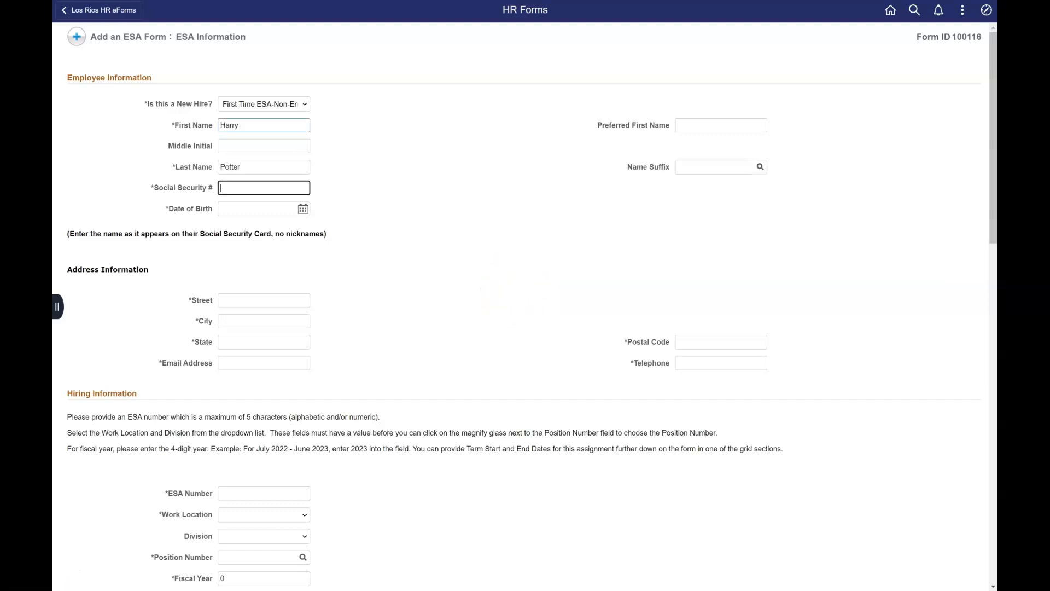
key(Tab)
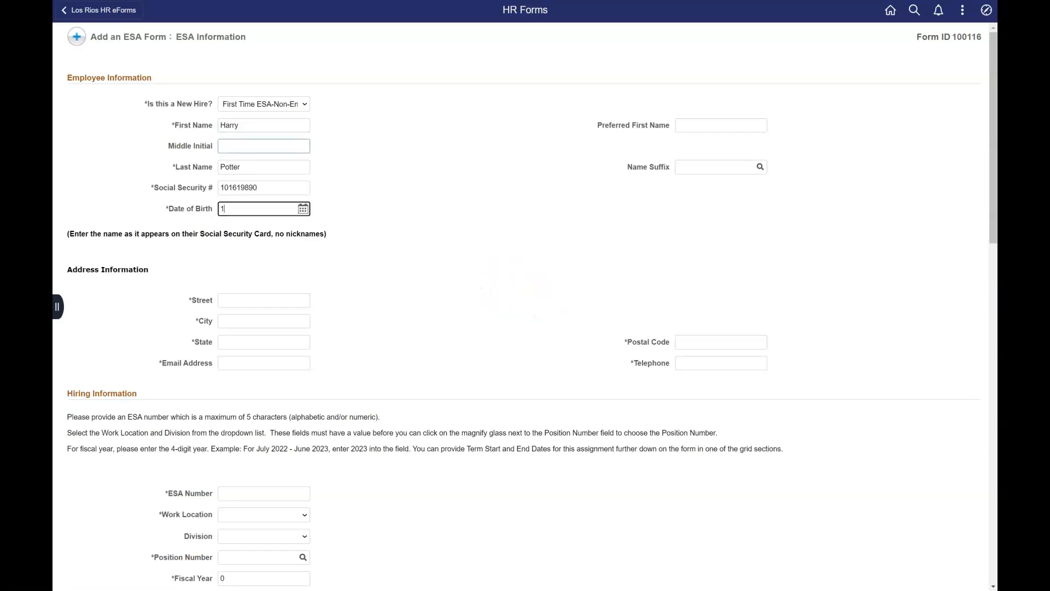
key(Tab)
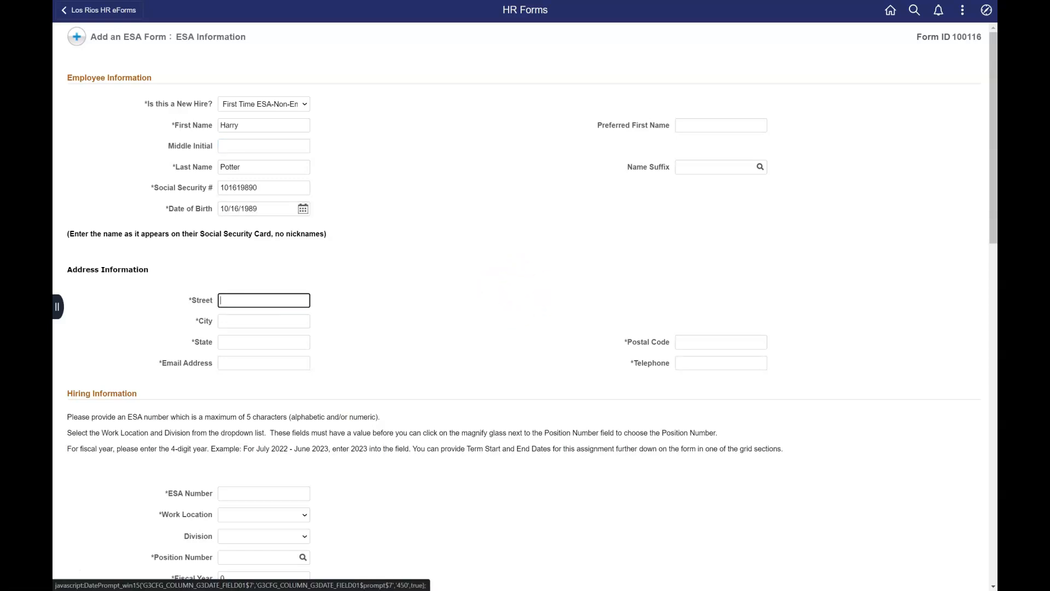
Step: Enter the employee's street, city, state and postal code
text(1 Hogwarts Dr)
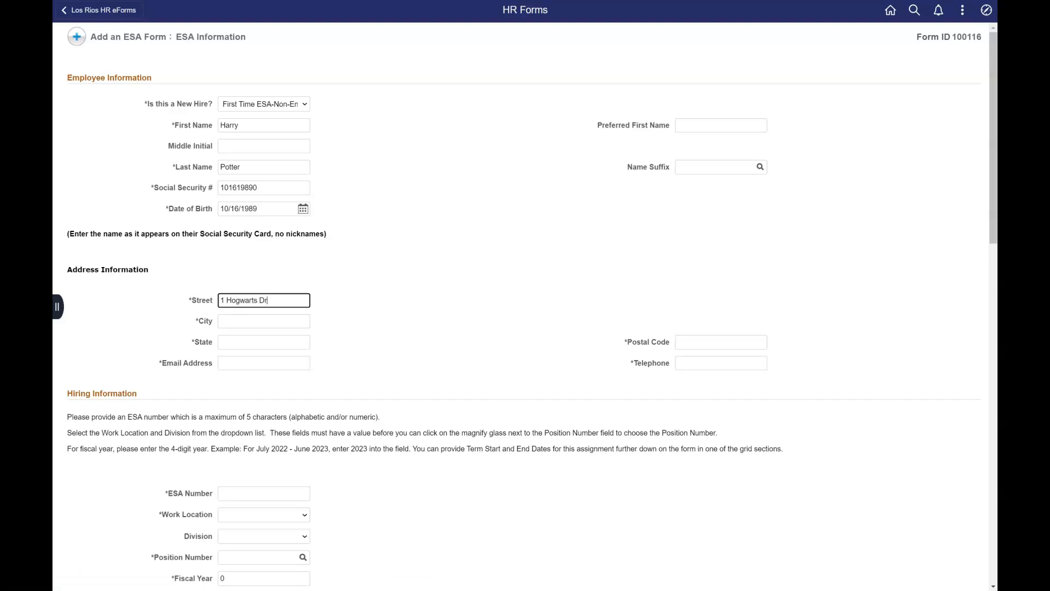
key(Tab)
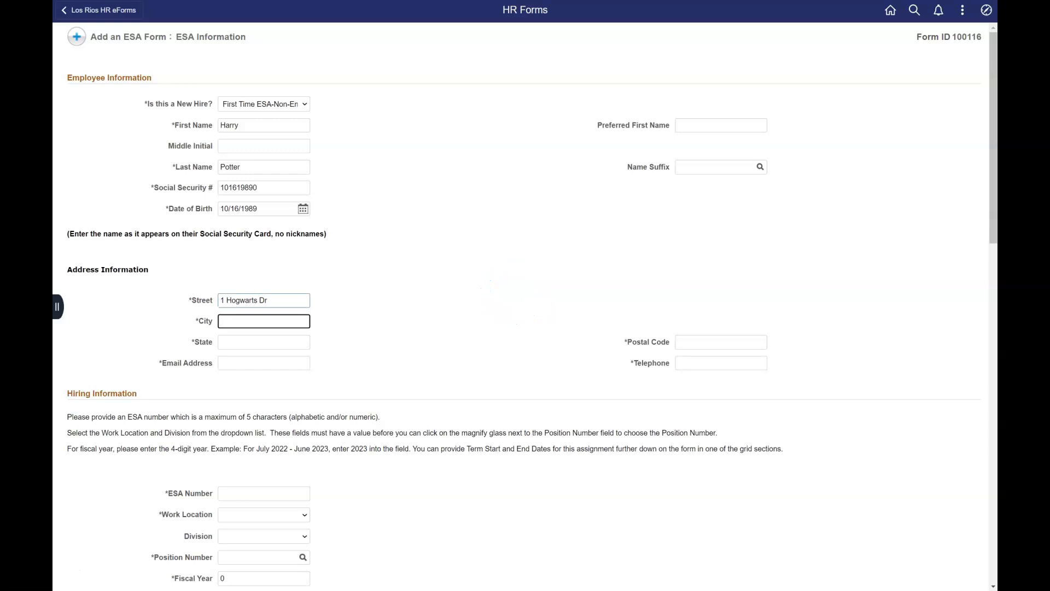
text(Peoria)
key(Tab)
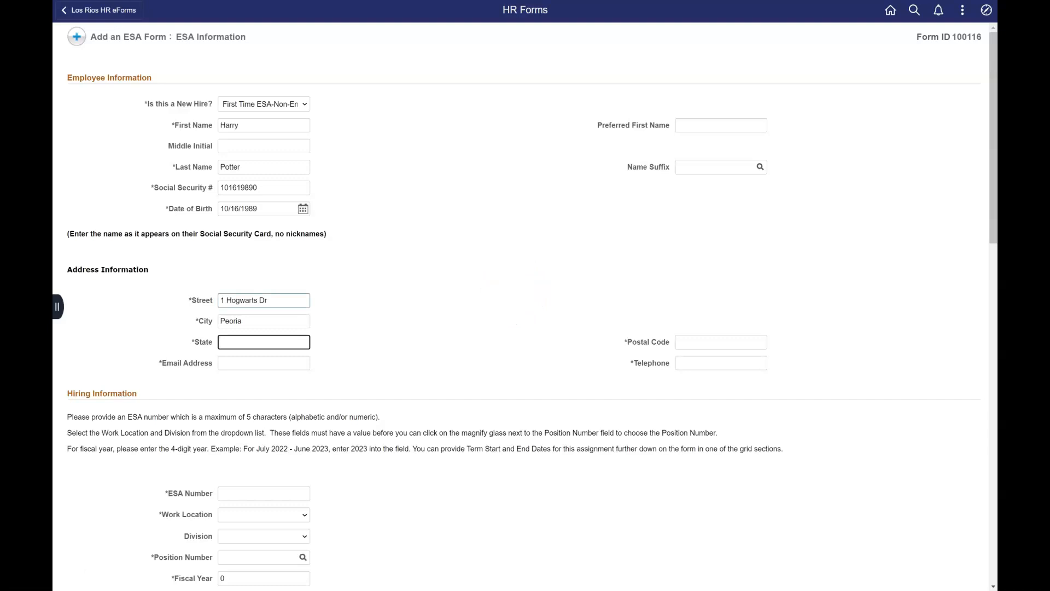
text(AZ)
key(Tab)
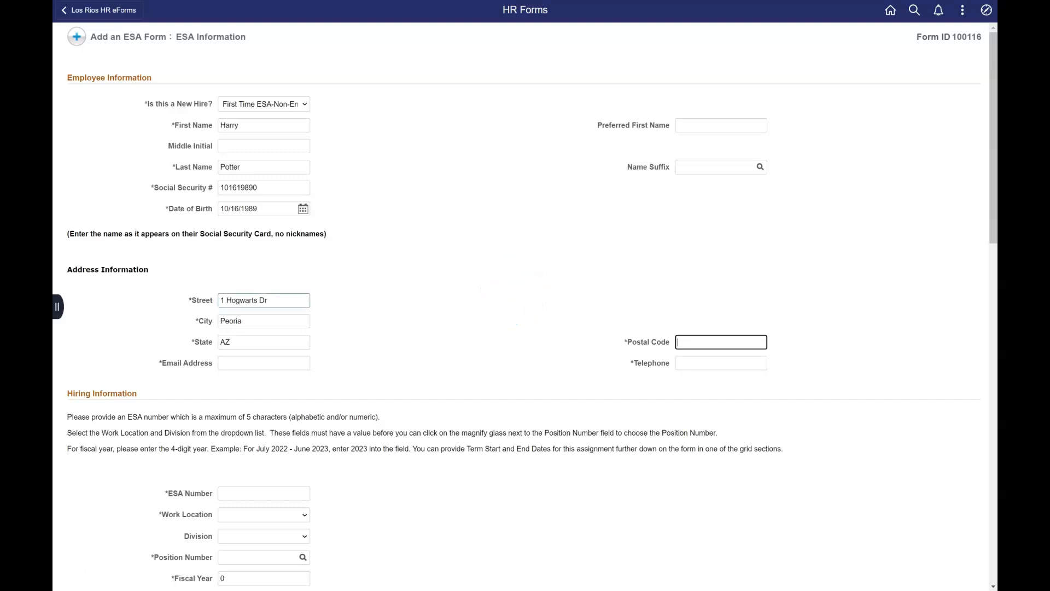
text(85383)
key(Tab)
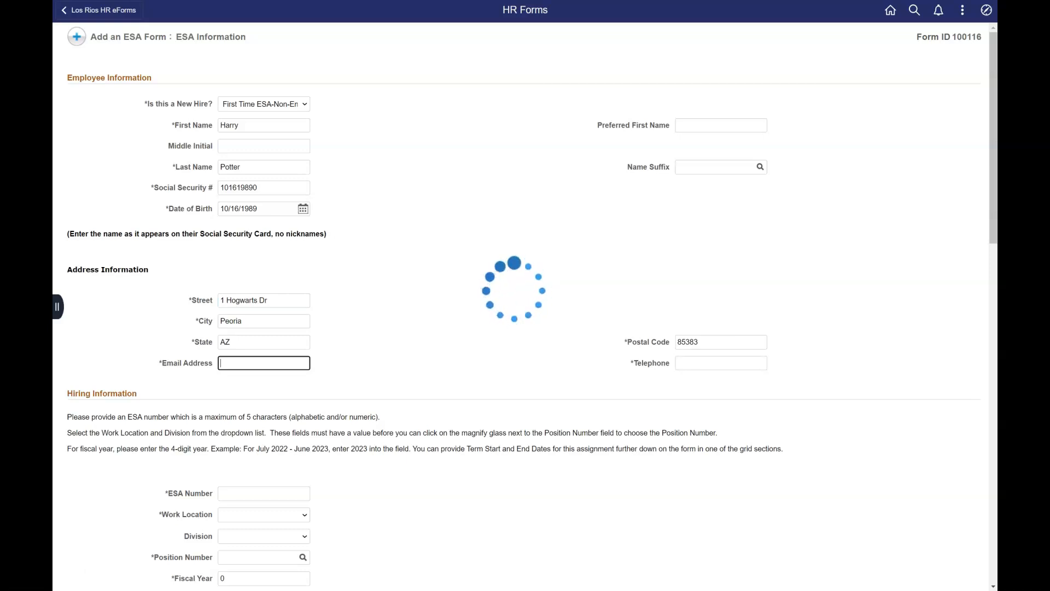
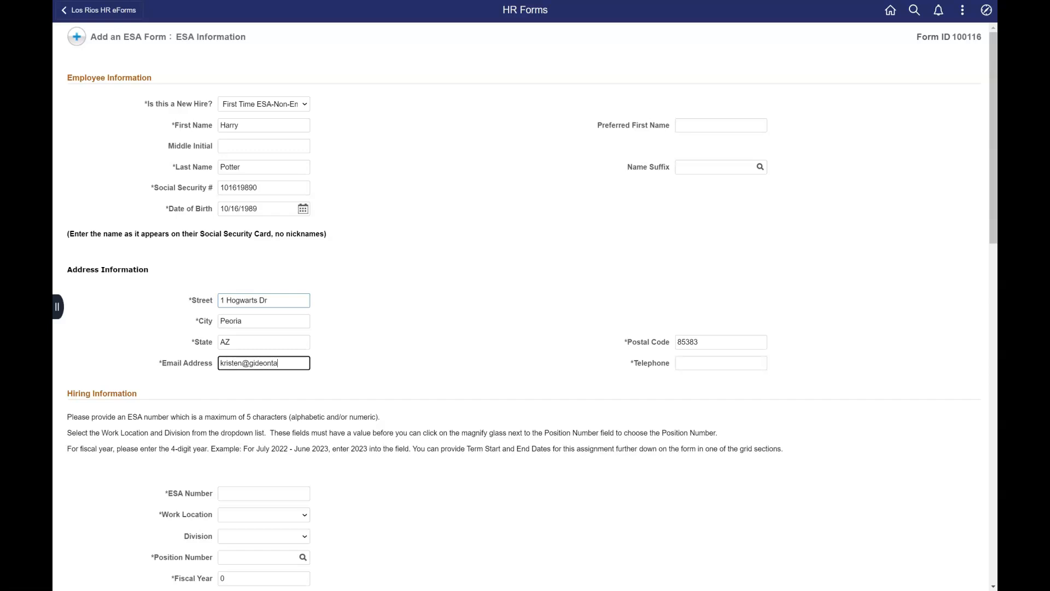
Step: Enter the employee's e-mail address and telephone number
key(Tab)
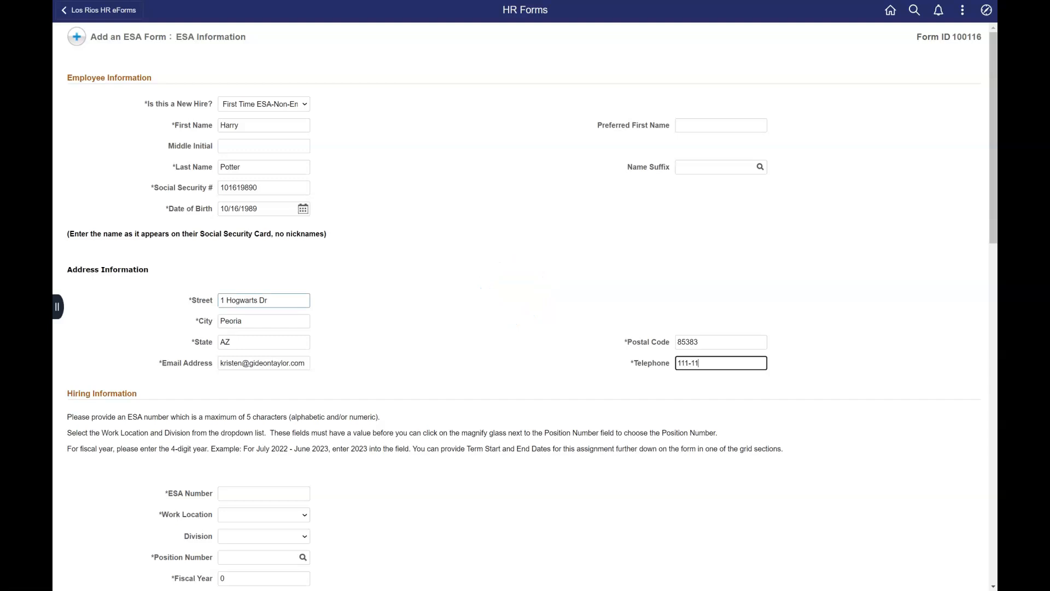
text(111-111-1111)
key(Tab)
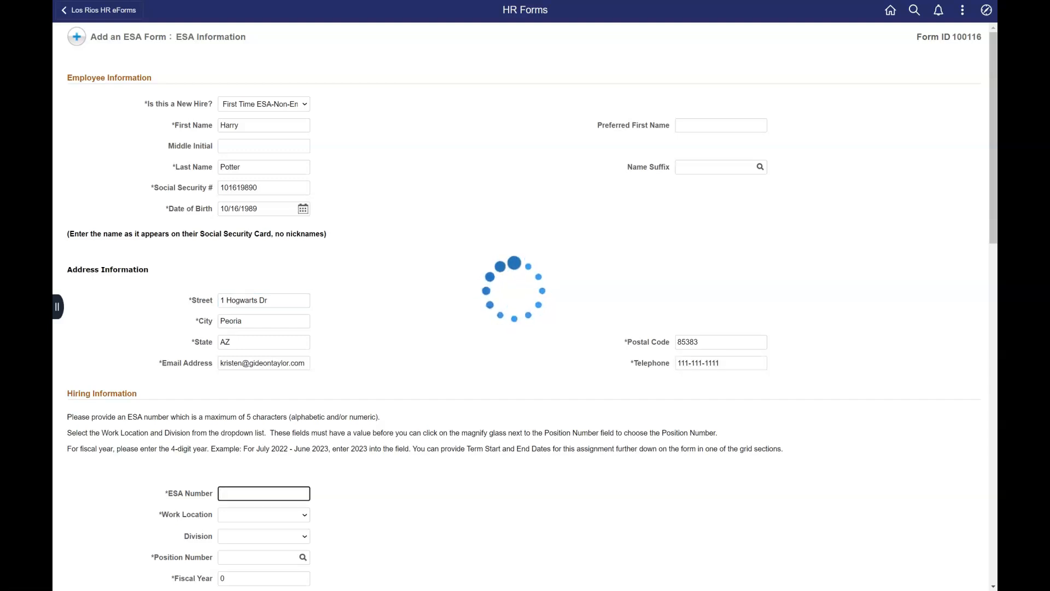
Step: Enter the ESA number and choose American River College as the work location
scroll(525, 306, down, 7)
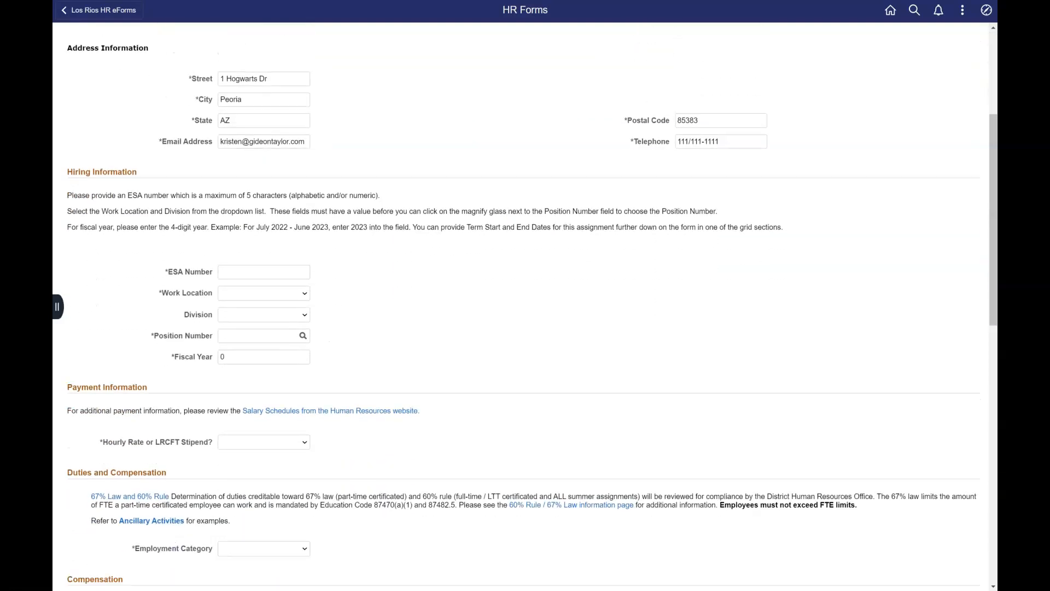
scroll(525, 307, down, 1)
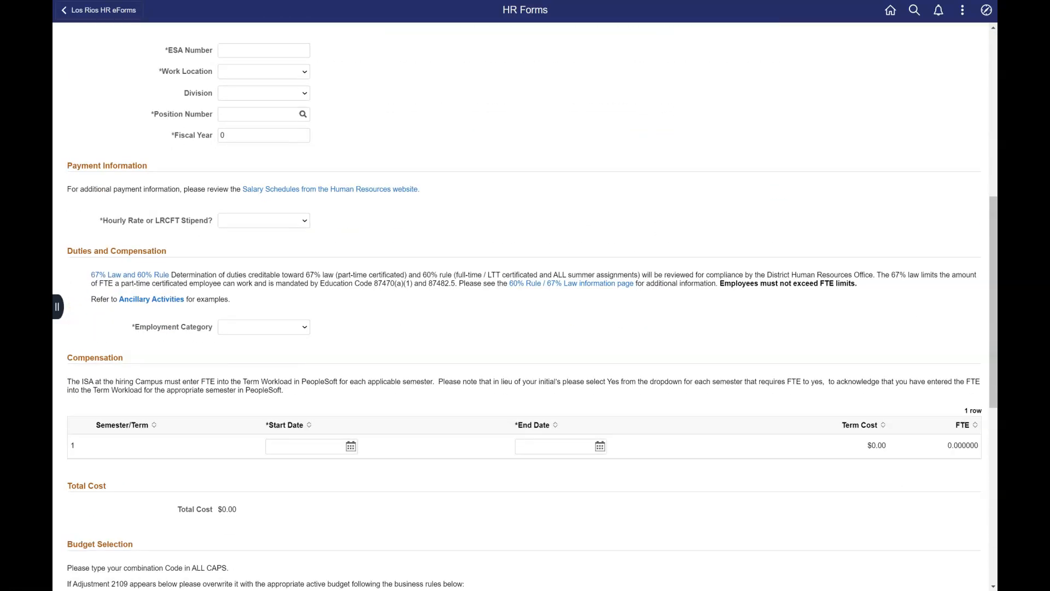
scroll(525, 306, up, 1)
click(264, 105)
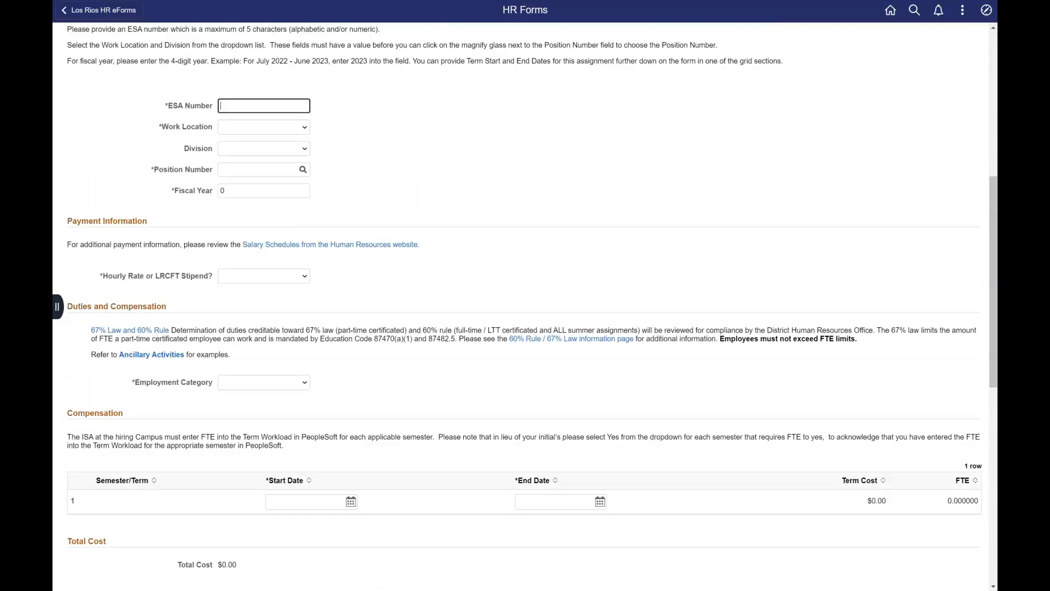
key(Tab)
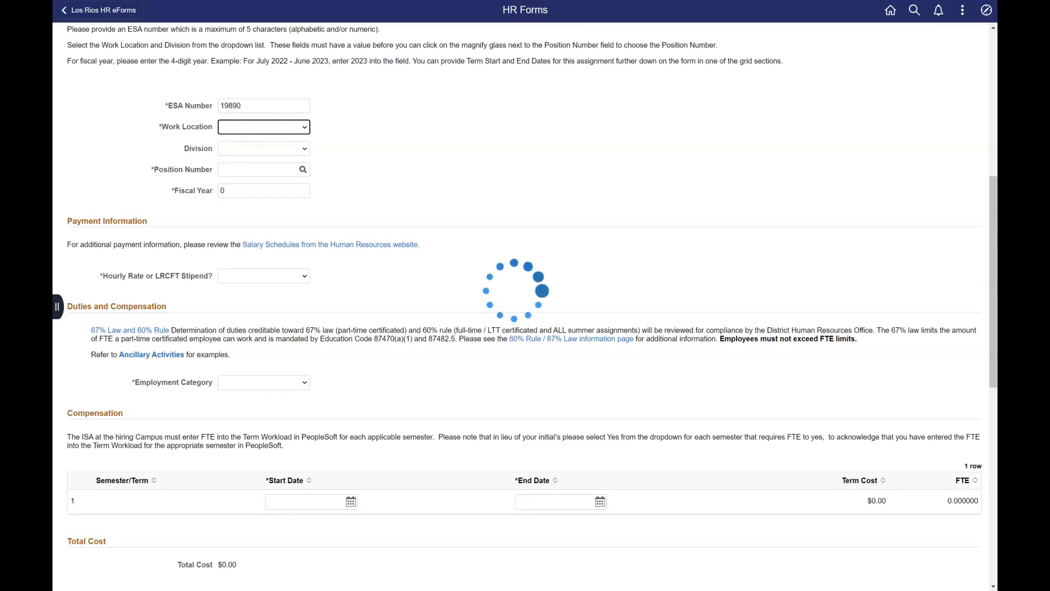
click(303, 170)
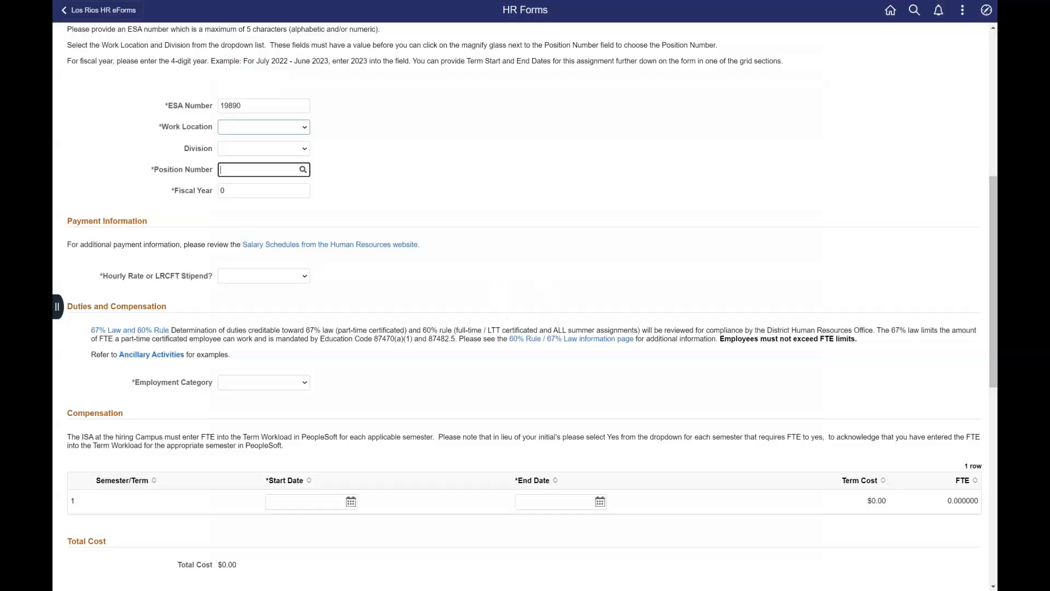
click(263, 127)
click(264, 149)
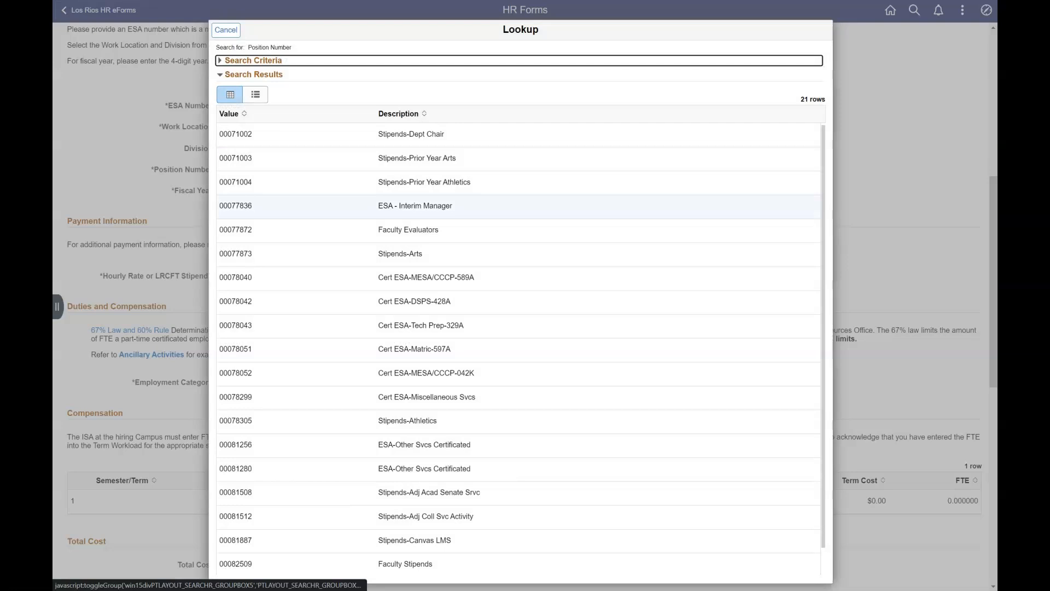
Step: Pick position 00077873 (Stipends-Arts), division Staff Development and fiscal year 2023
click(407, 254)
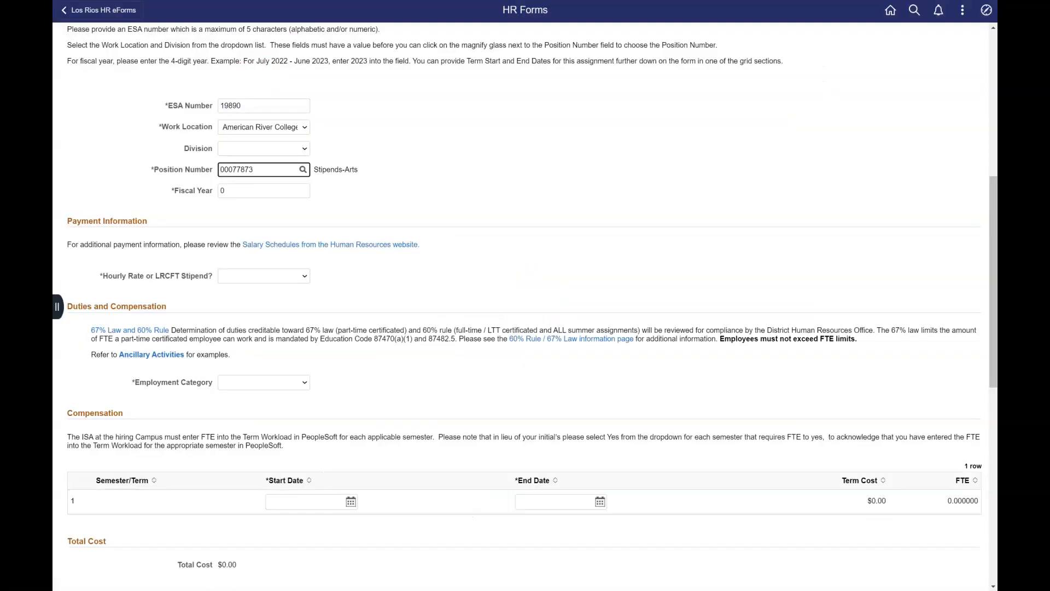
click(264, 148)
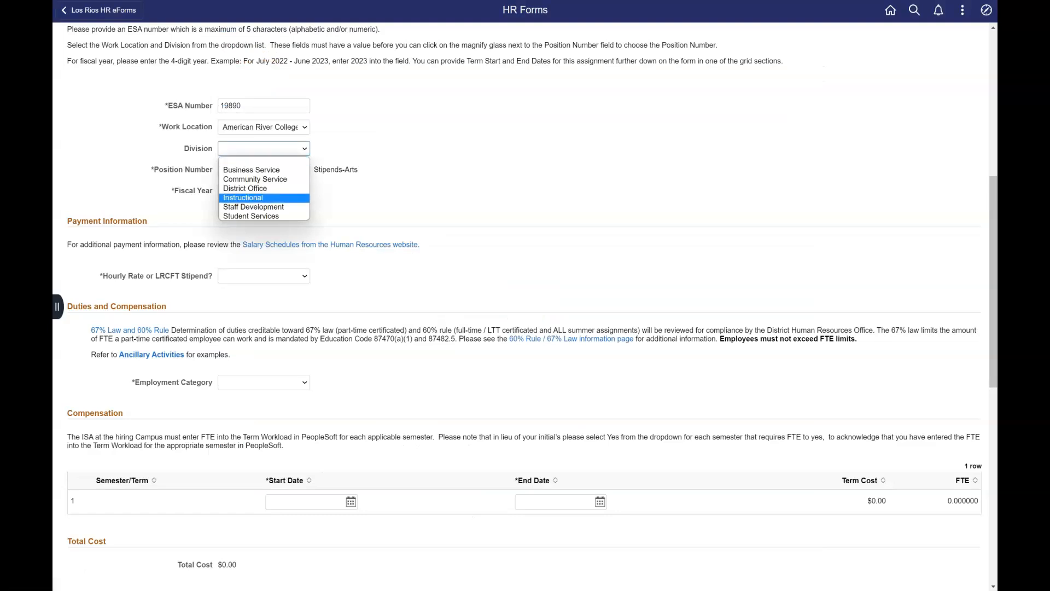
key(Return)
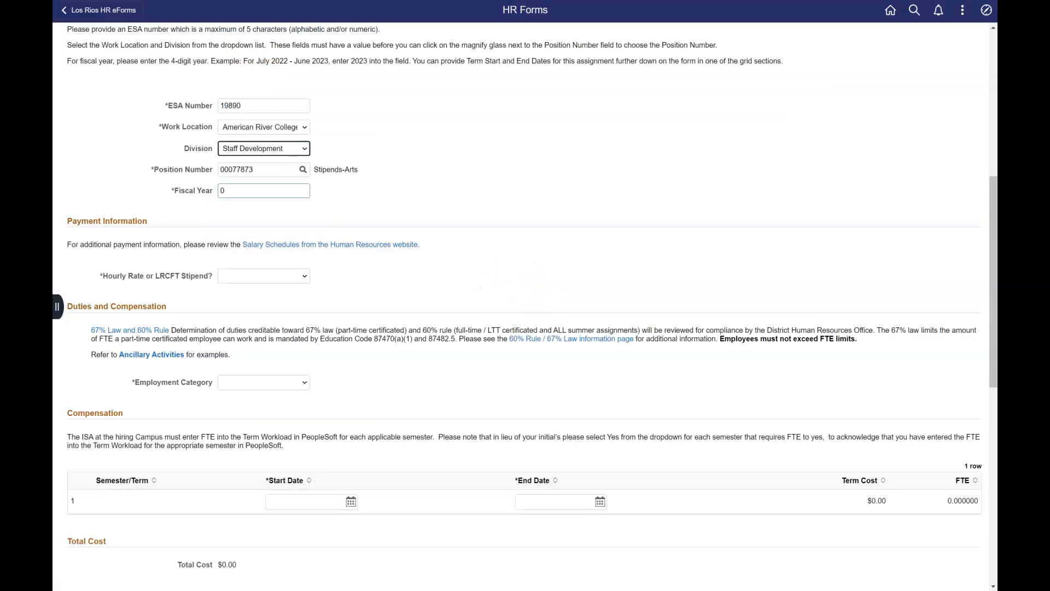
double_click(238, 191)
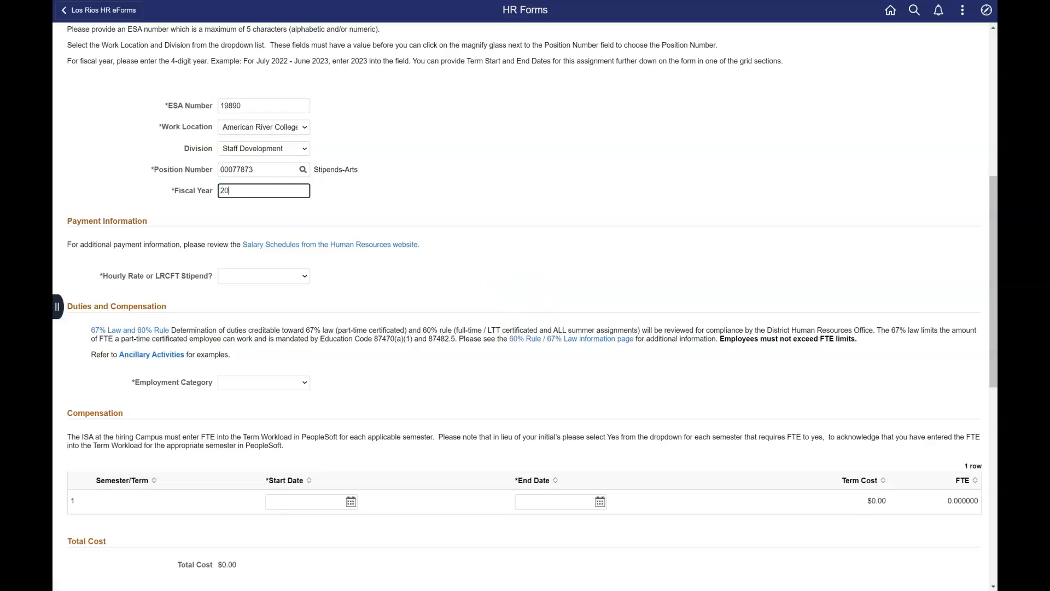
click(303, 169)
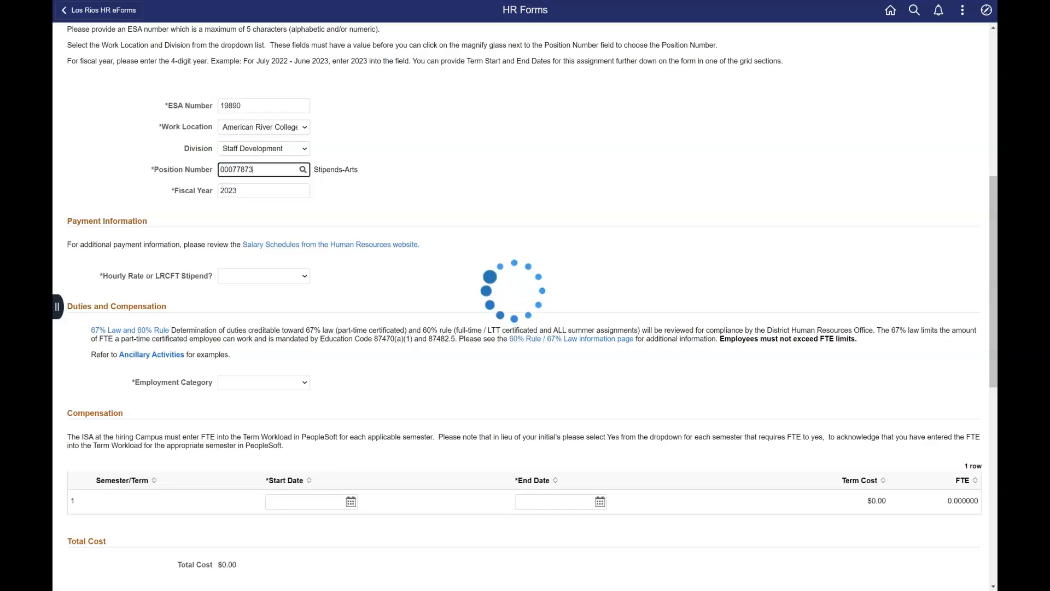
scroll(525, 304, down, 1)
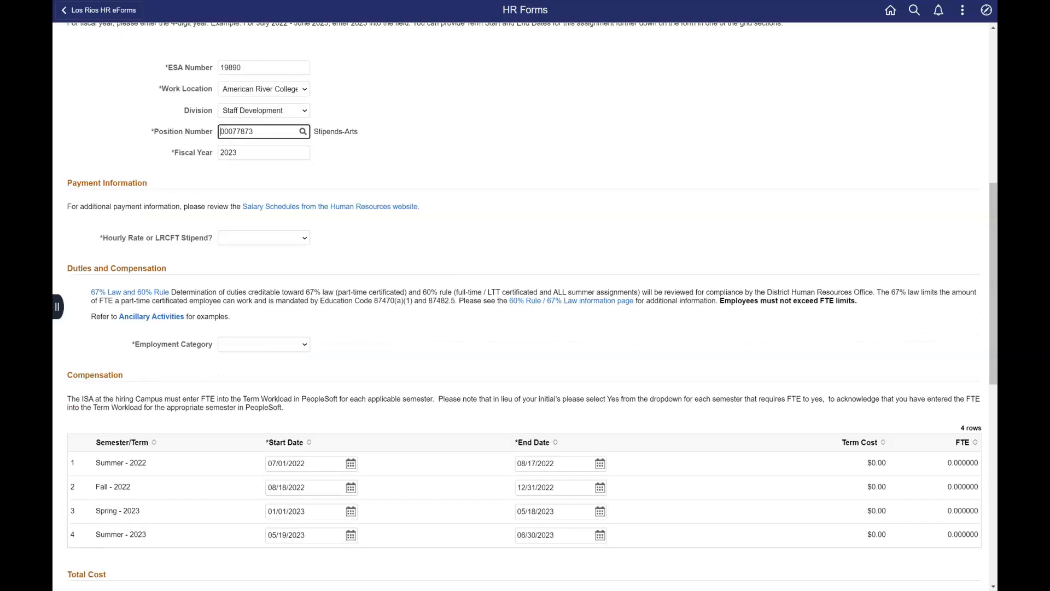
Step: Set the payment type to LRCFT Stipend with class 005 Faculty Stipend - Perform Arts
click(264, 220)
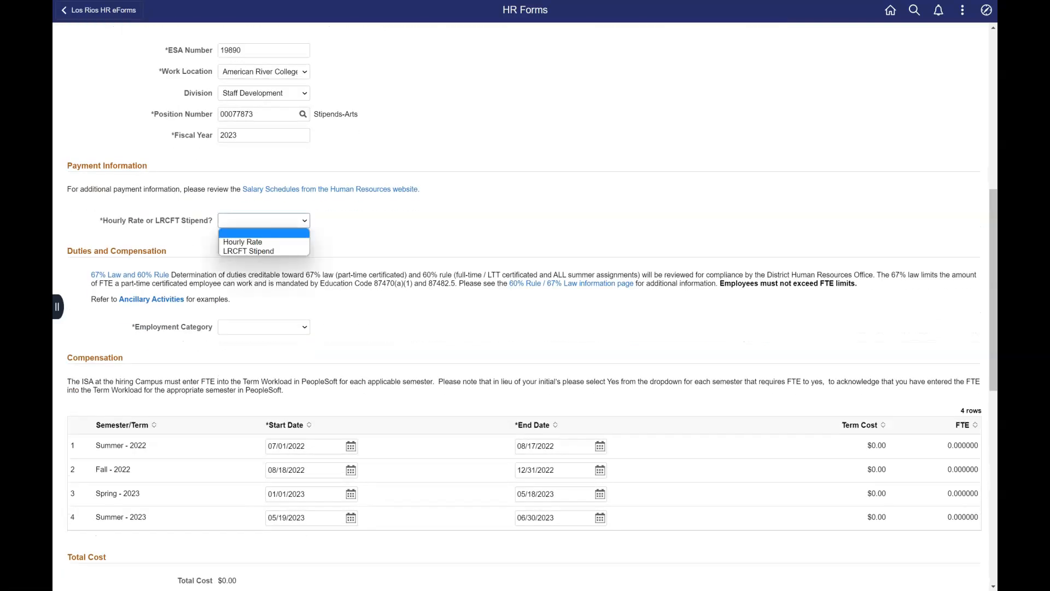
click(256, 251)
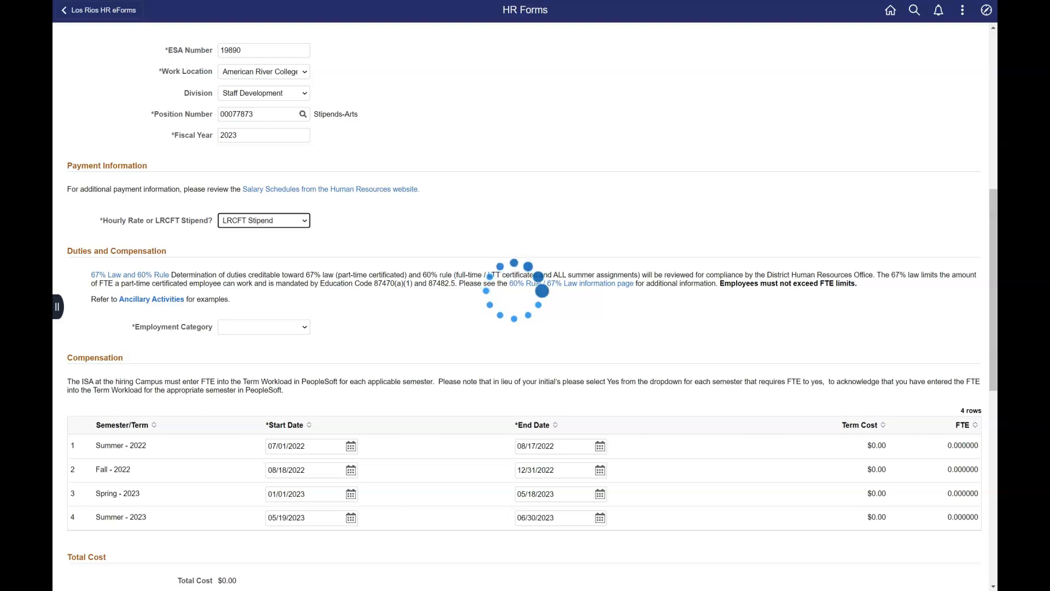
click(303, 241)
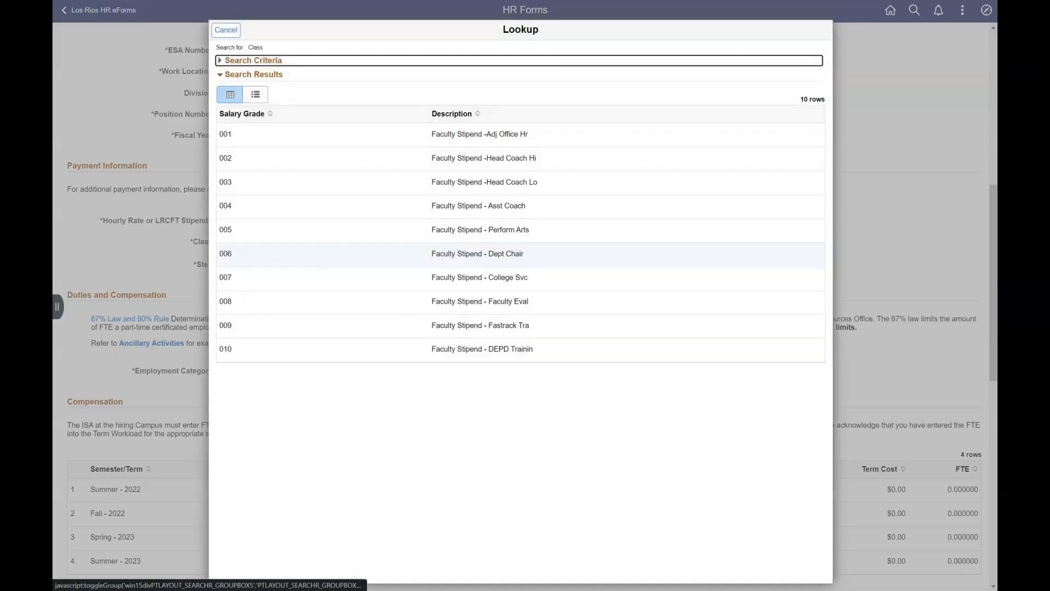
click(436, 229)
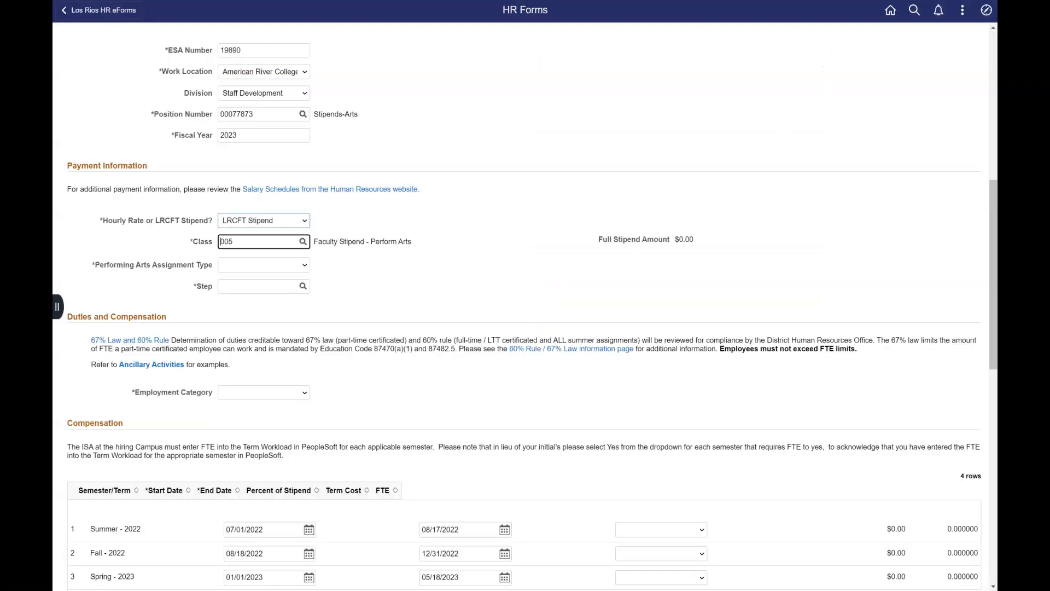
Step: Set assignment Dance, subcategory Dance: Director, step 2, and category Full-Time or Long-Term Temp
click(264, 266)
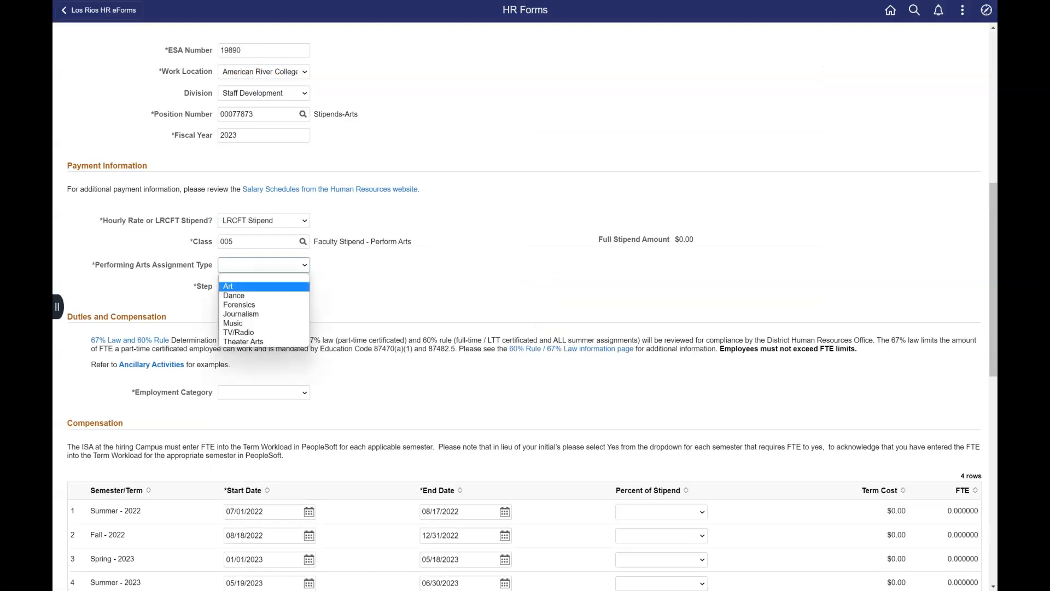
click(264, 295)
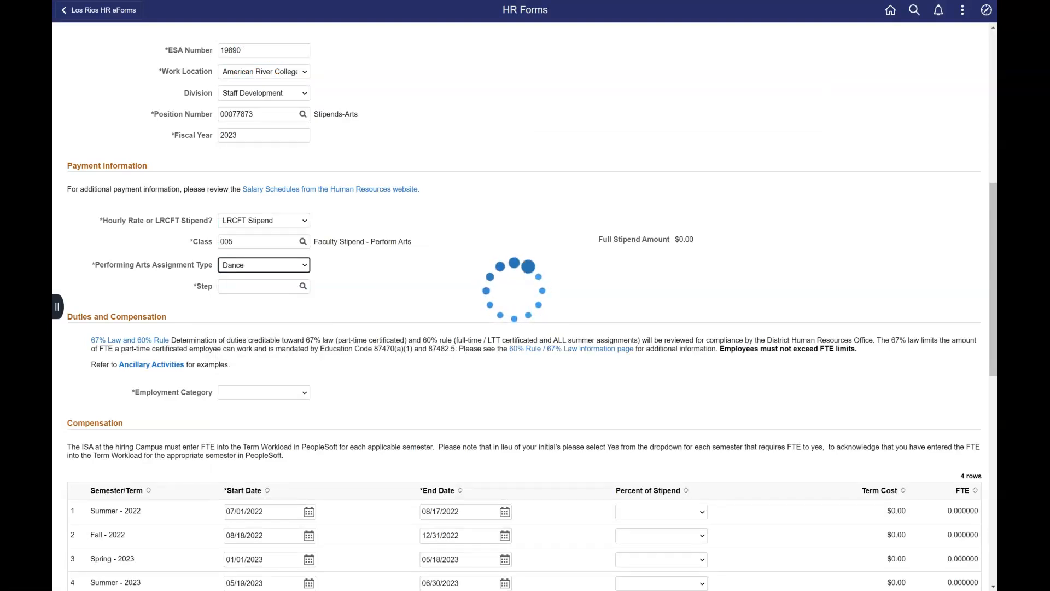
click(264, 287)
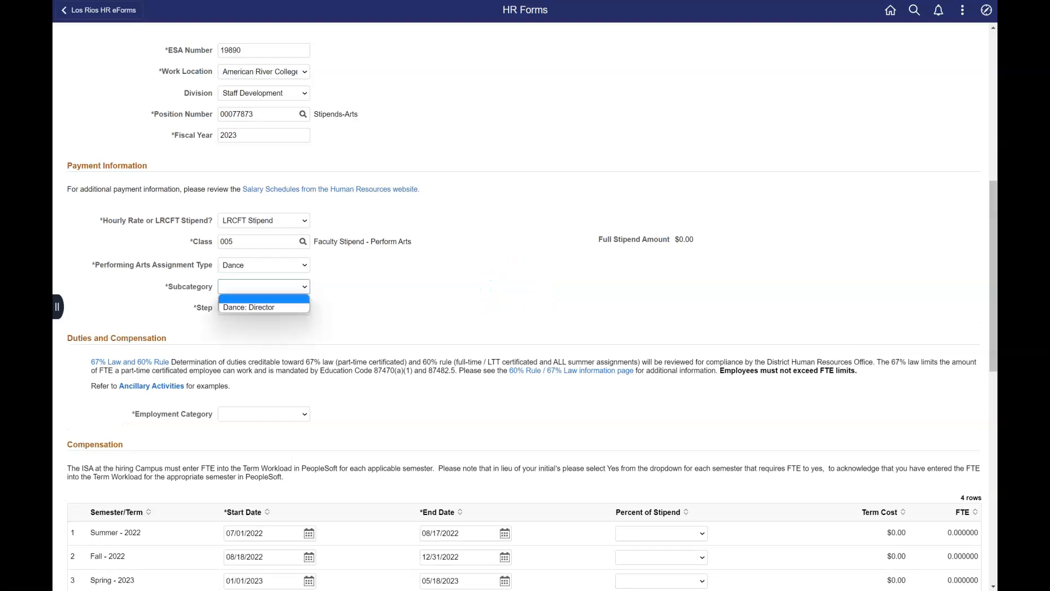
click(257, 305)
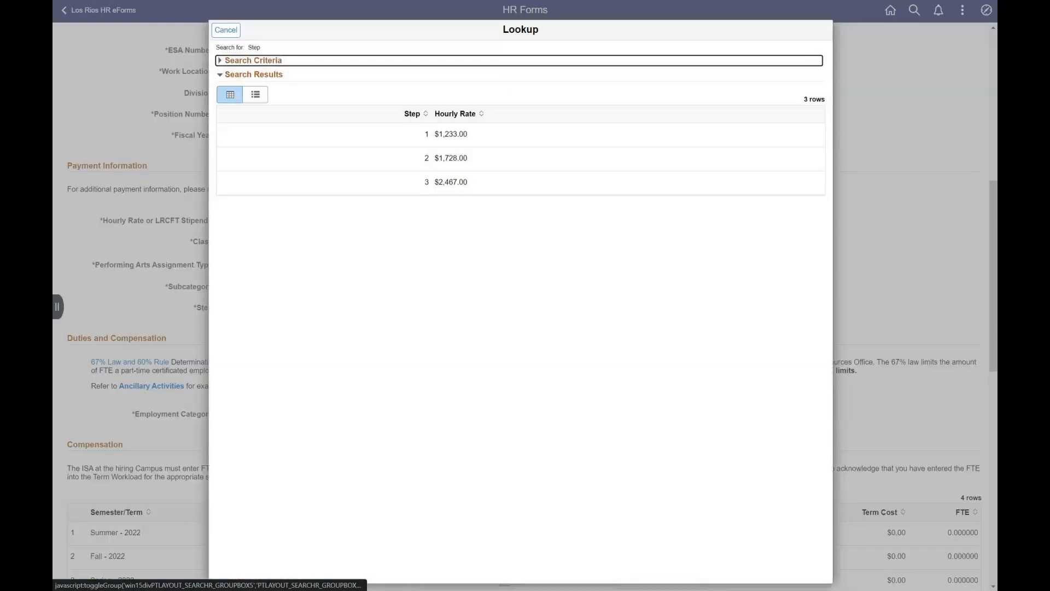
click(450, 158)
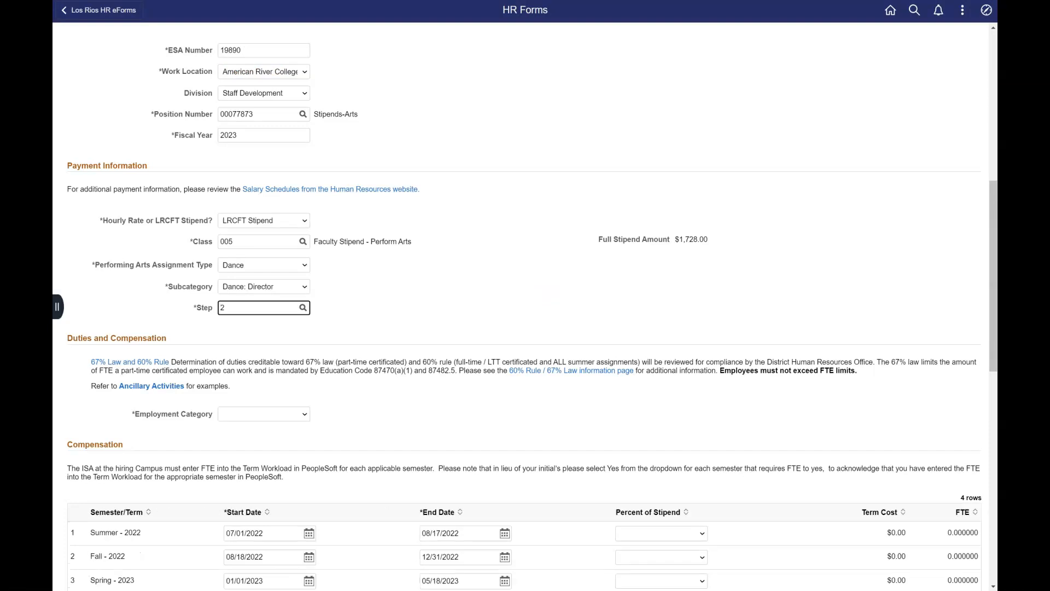
click(263, 415)
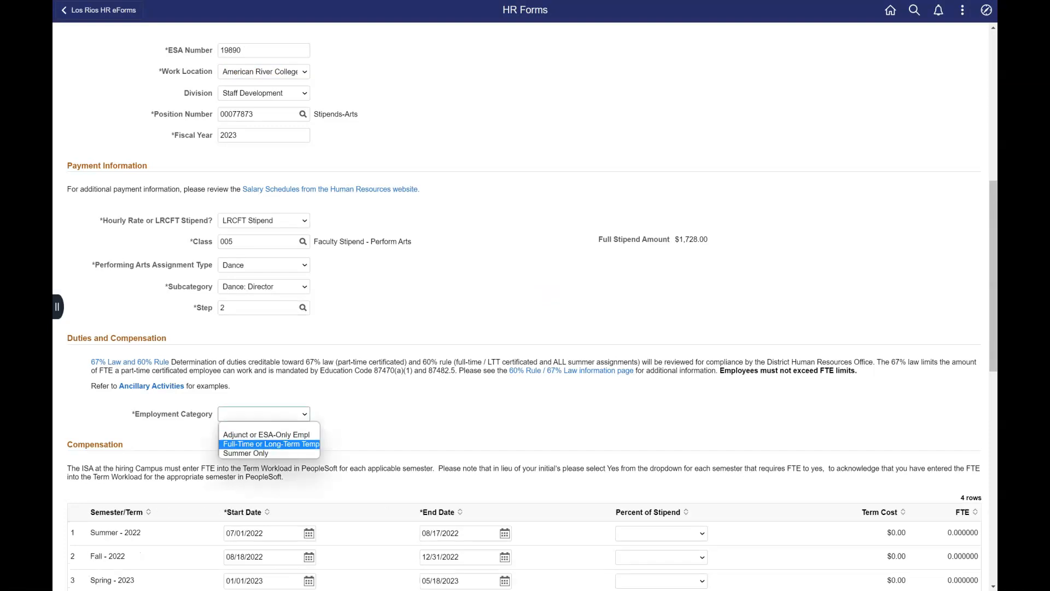
click(272, 444)
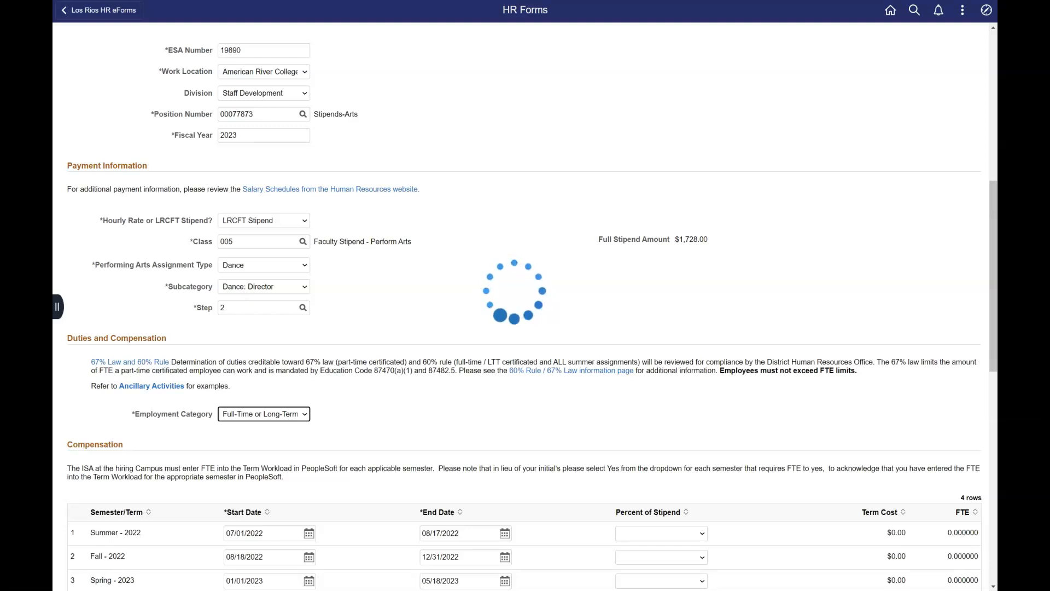
Step: Split the stipend as 2/3 for Fall 2022 and 1/3 for Spring 2023
scroll(525, 306, down, 3)
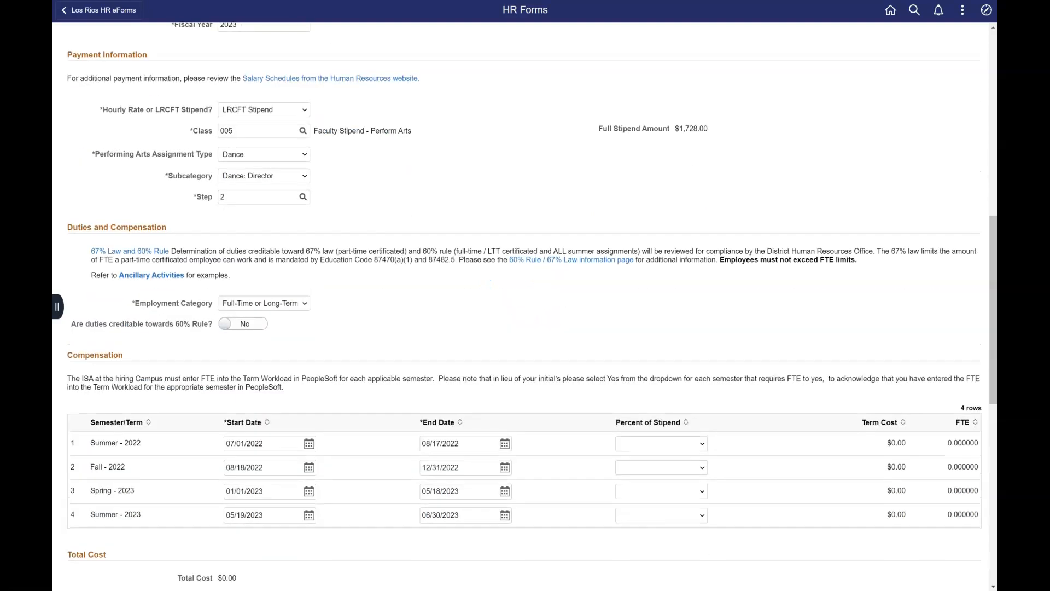
click(661, 412)
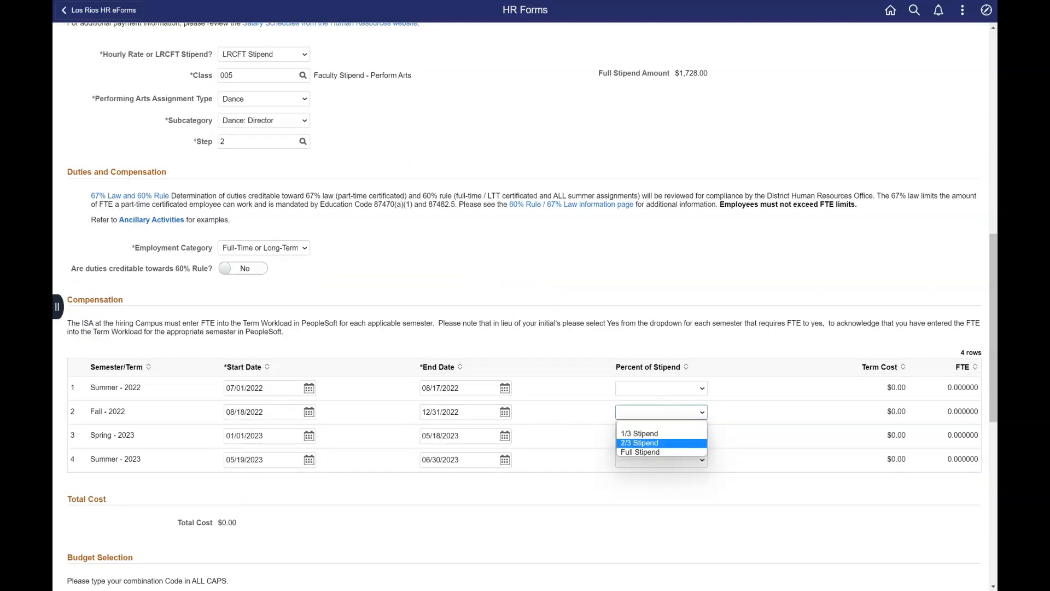
key(Return)
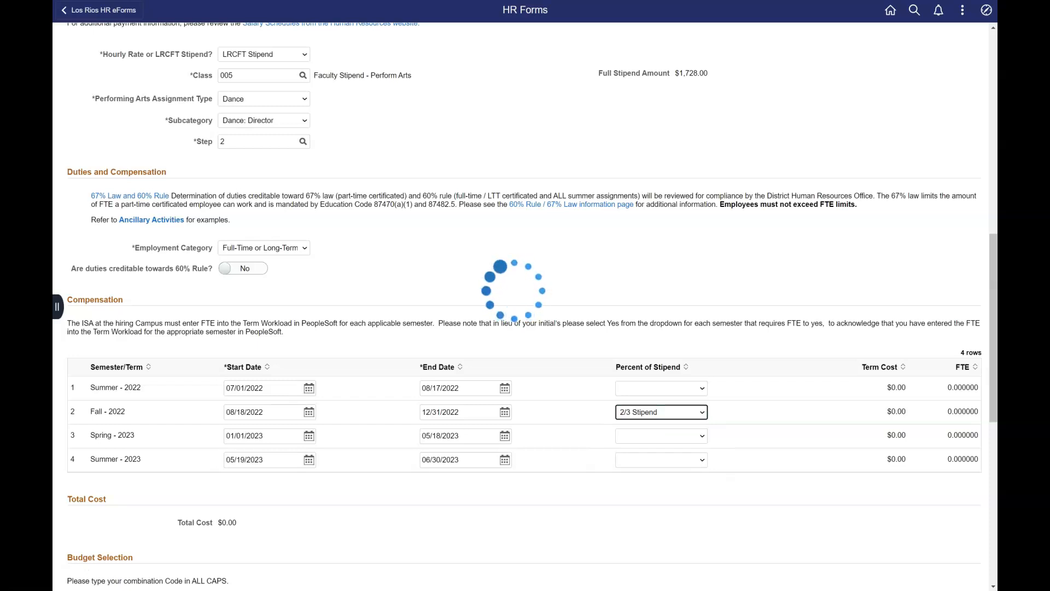
click(662, 437)
click(661, 457)
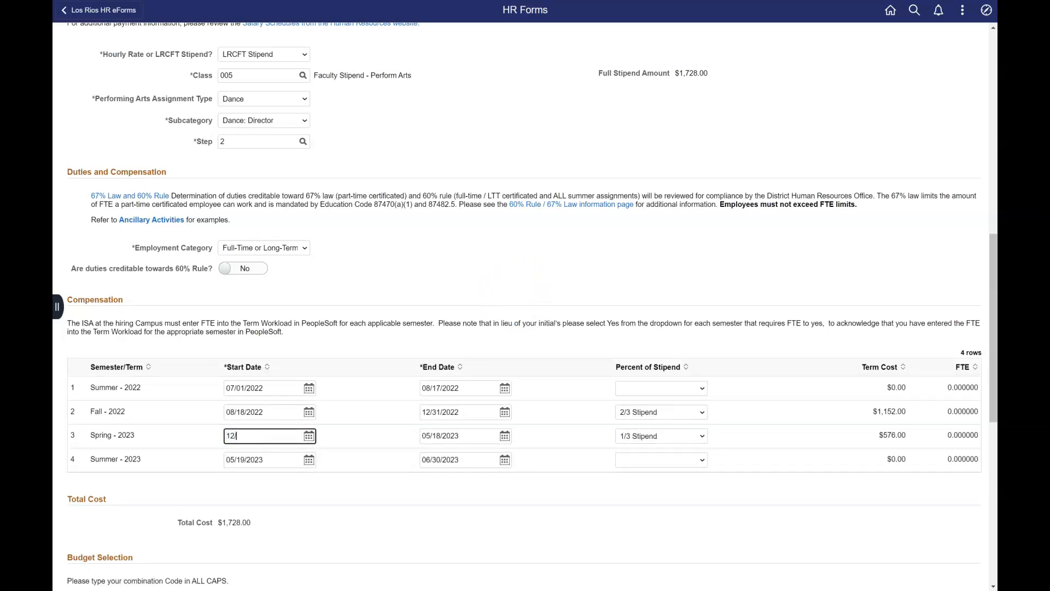
Step: Edit the Spring 2023 start date and mark the duties creditable toward the 60% rule
text(2022)
key(Tab)
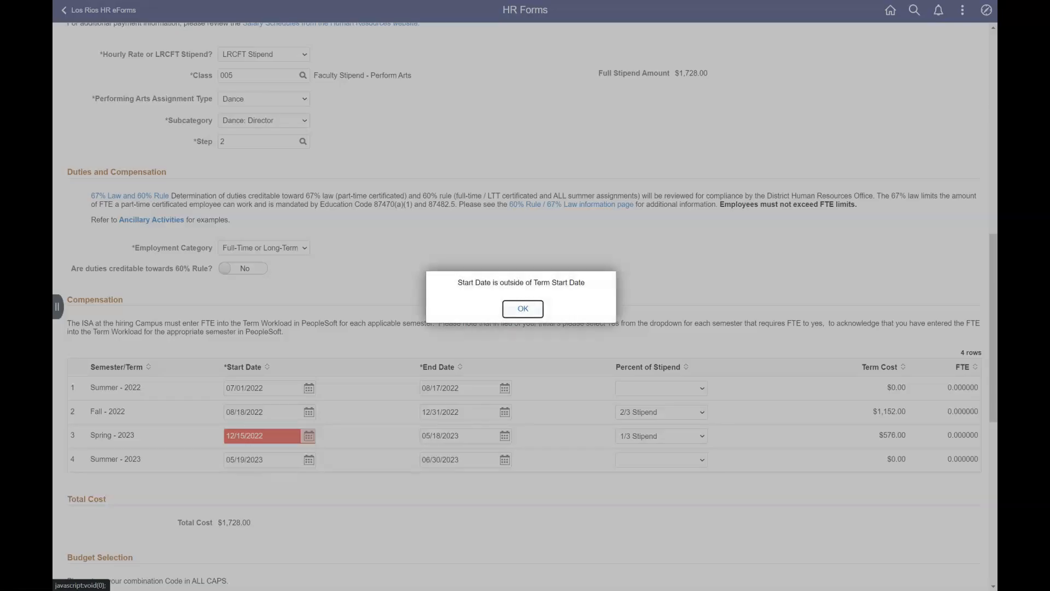
key(Return)
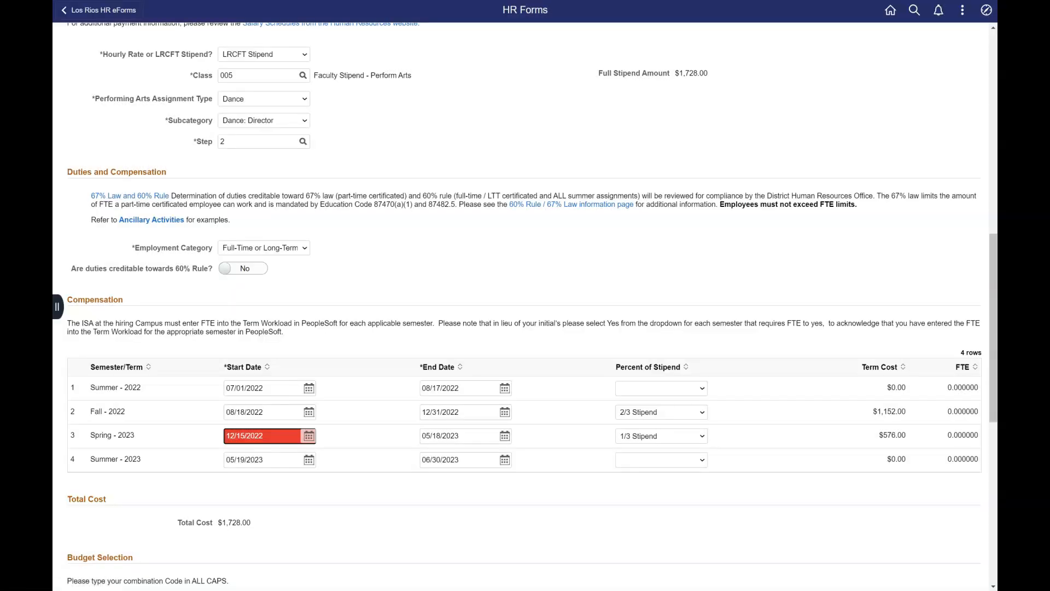
drag(265, 436, 247, 436)
key(Tab)
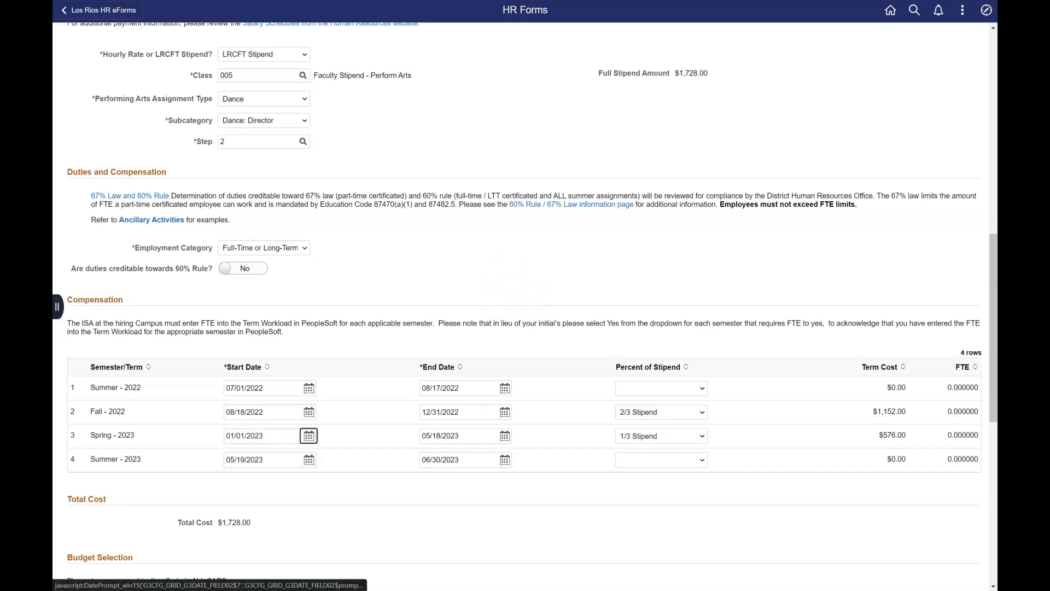
click(243, 269)
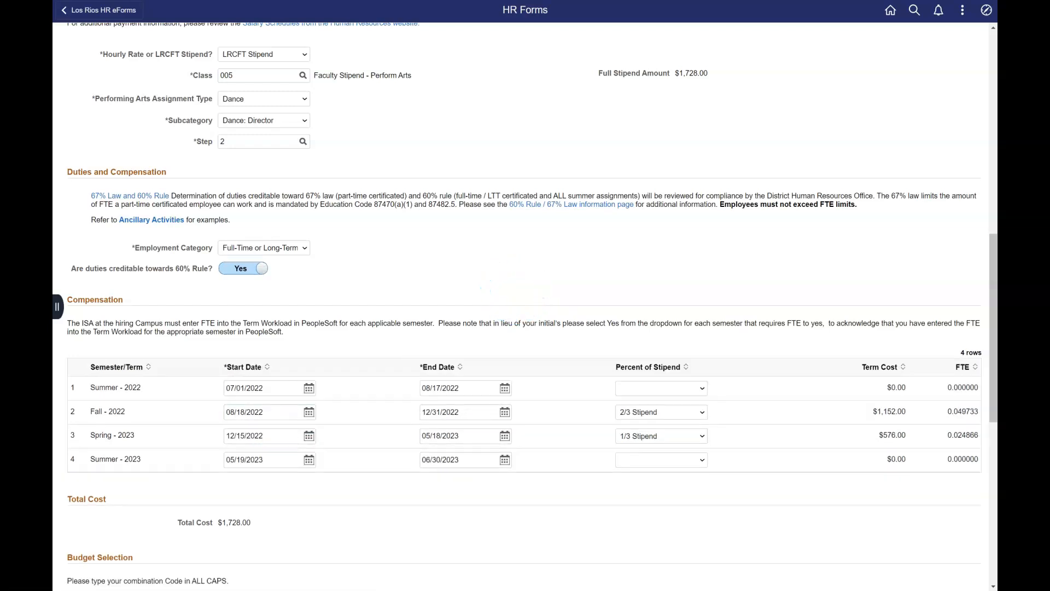
scroll(525, 306, down, 6)
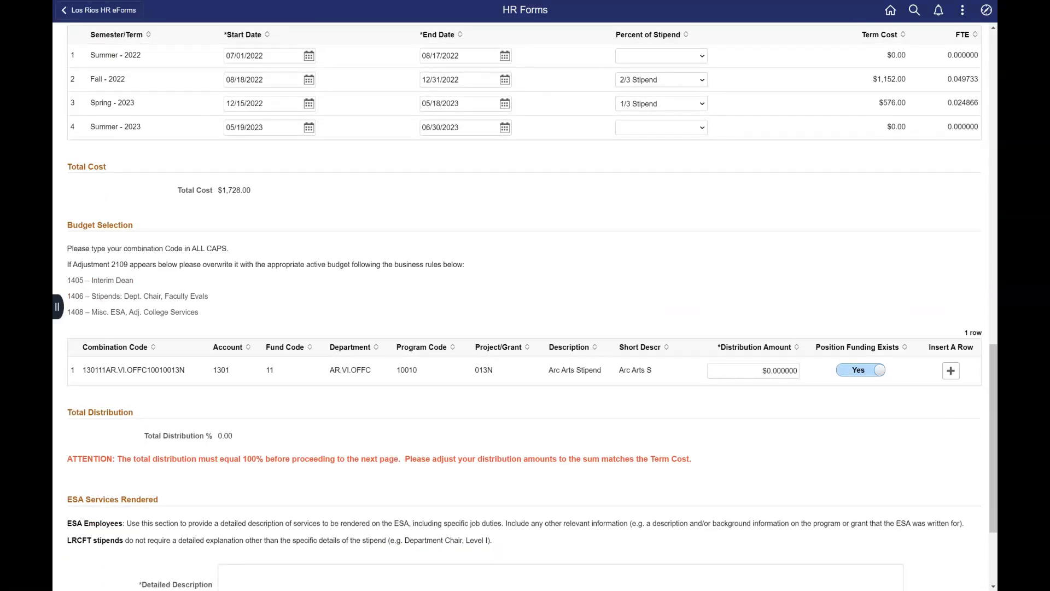
Step: Copy the $1,728.00 total cost into the budget line's distribution amount
drag(251, 191, 218, 190)
key(ctrl+c)
drag(798, 371, 762, 371)
key(ctrl+v)
key(Tab)
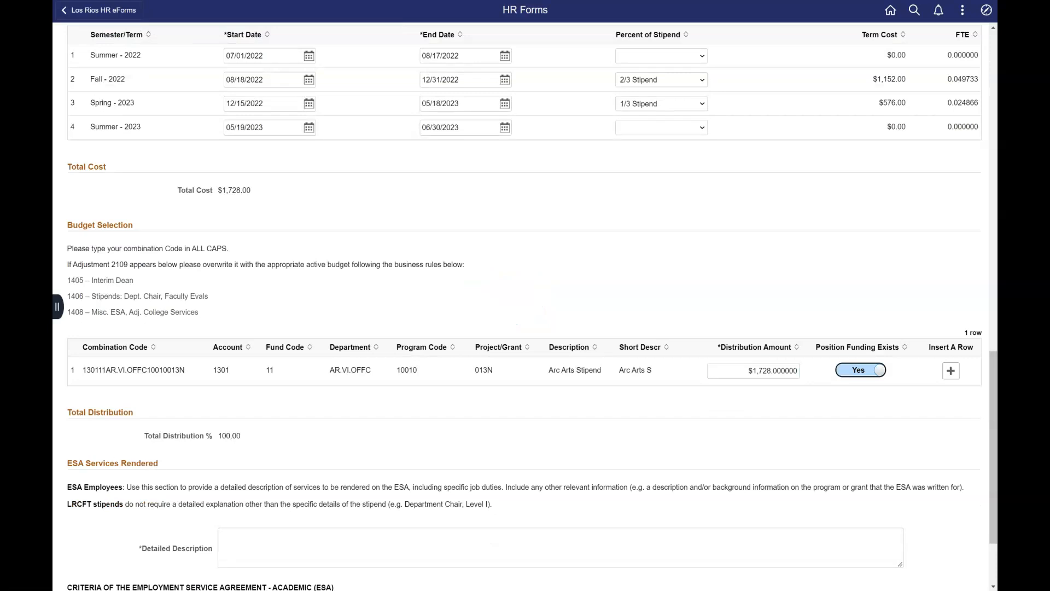
scroll(525, 306, down, 2)
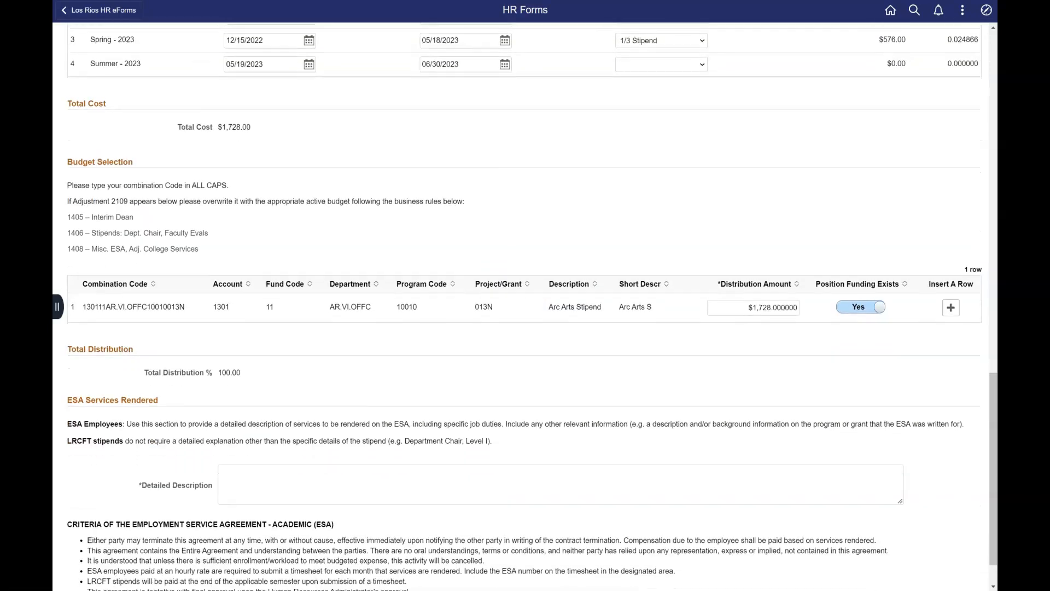
Step: Enter 'this position will require....' as the detailed description and try to advance
click(561, 435)
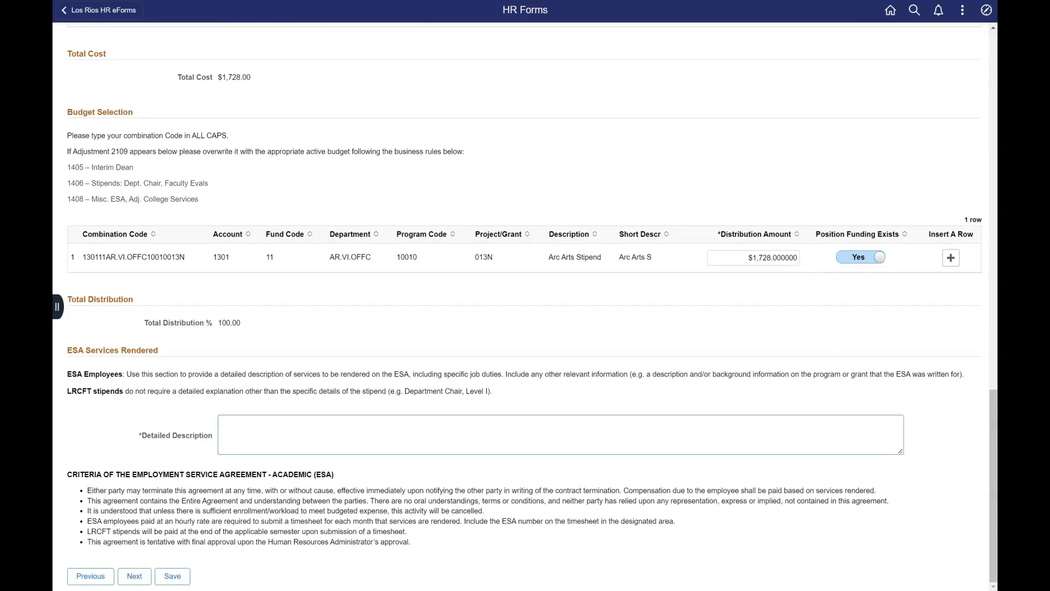
text(thi)
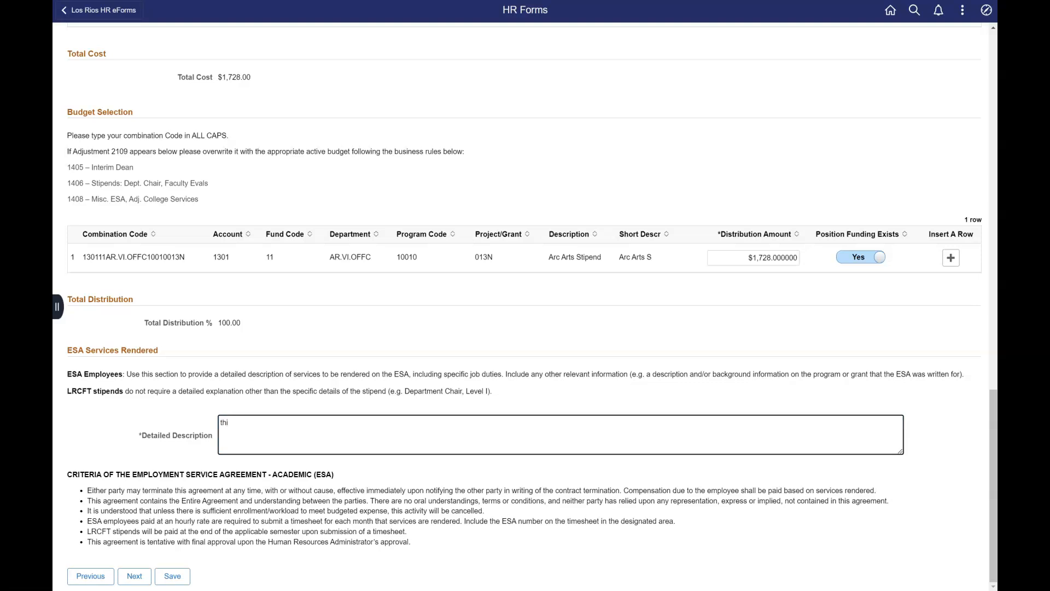
text(s position will require....)
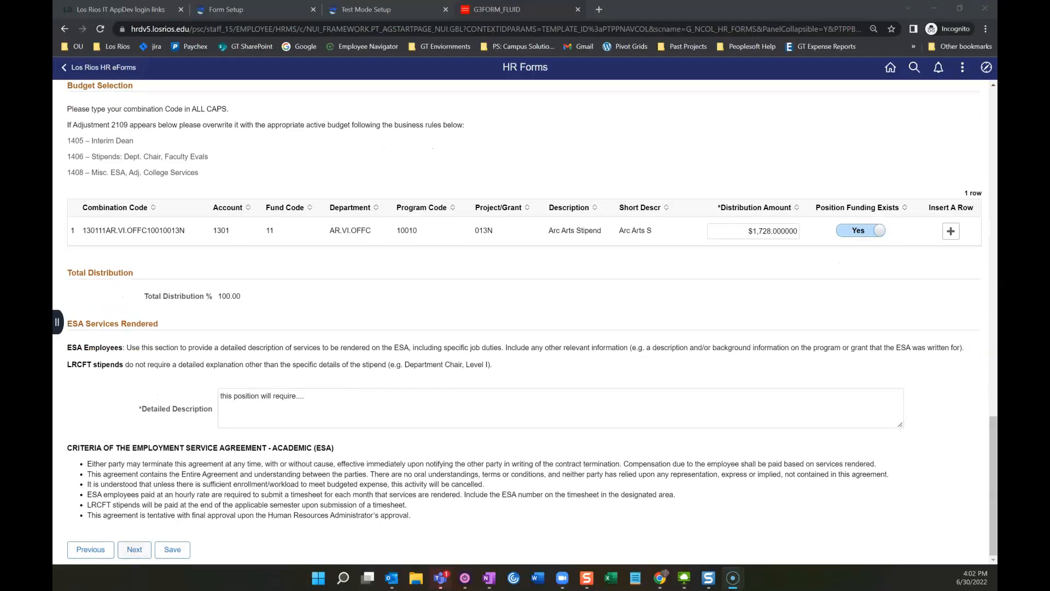
click(134, 550)
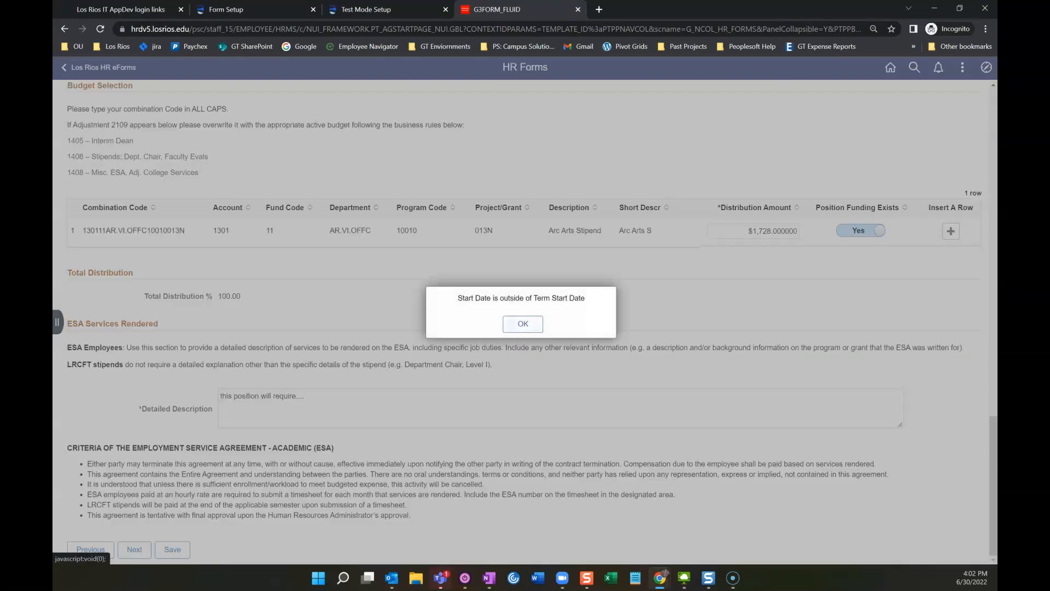
Step: Correct the Spring 2023 start date to 01/01/2023 and continue to the workflow approvers page
key(Return)
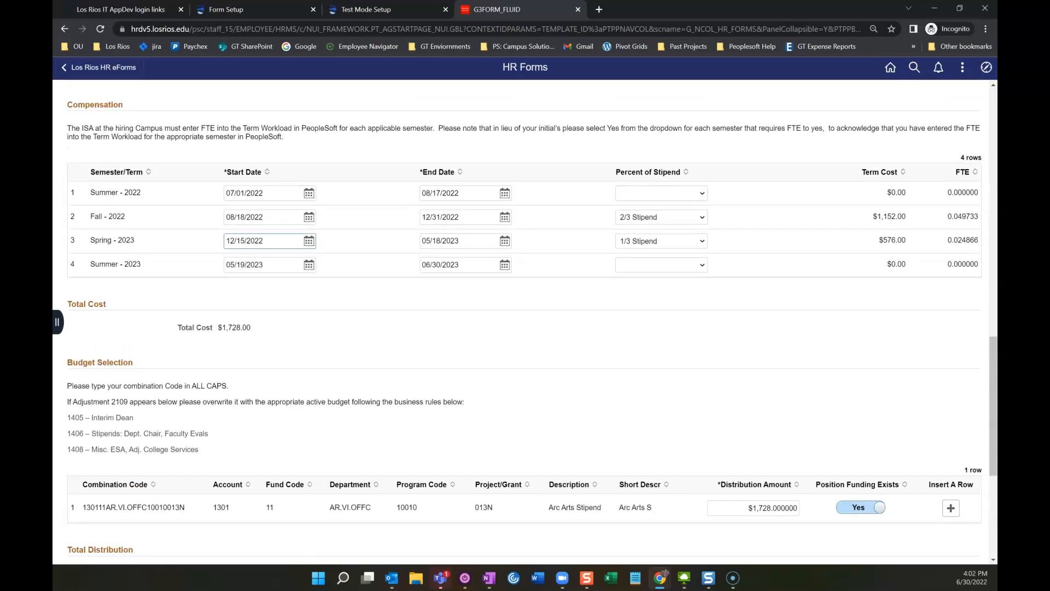
key(ctrl+a)
text(01/01/2023)
key(Tab)
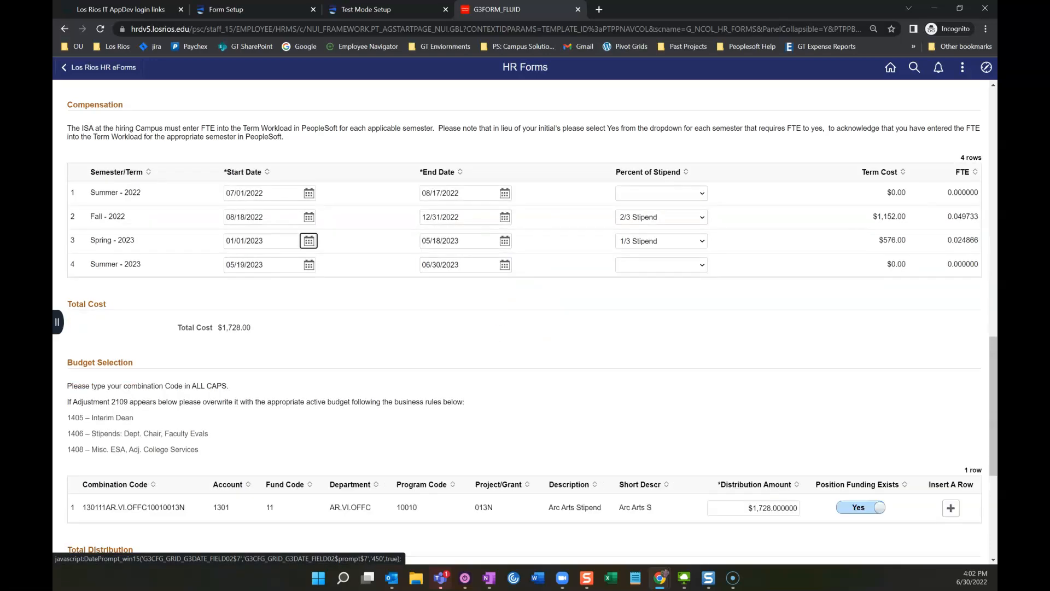
scroll(525, 323, down, 5)
click(134, 549)
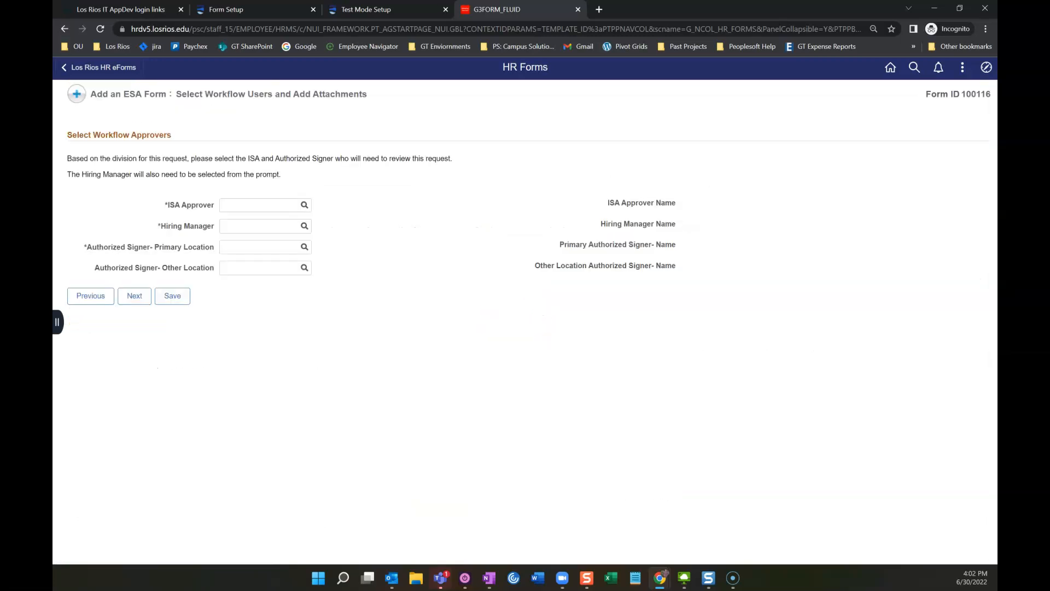
Step: Choose the ISA approver and hiring manager from their lookups, then start the primary authorized signer lookup
click(305, 205)
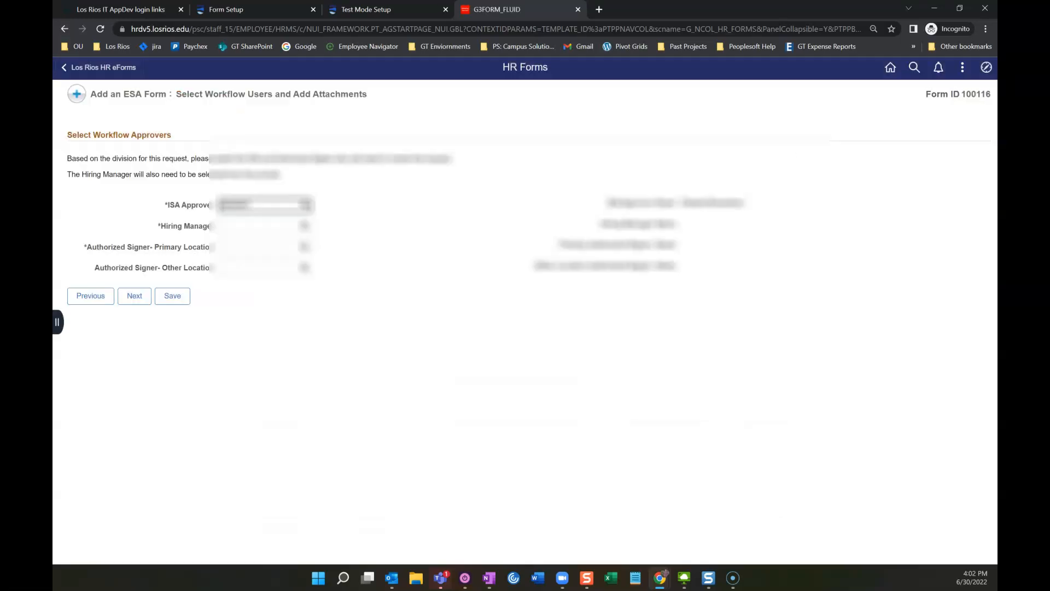
click(305, 226)
click(234, 189)
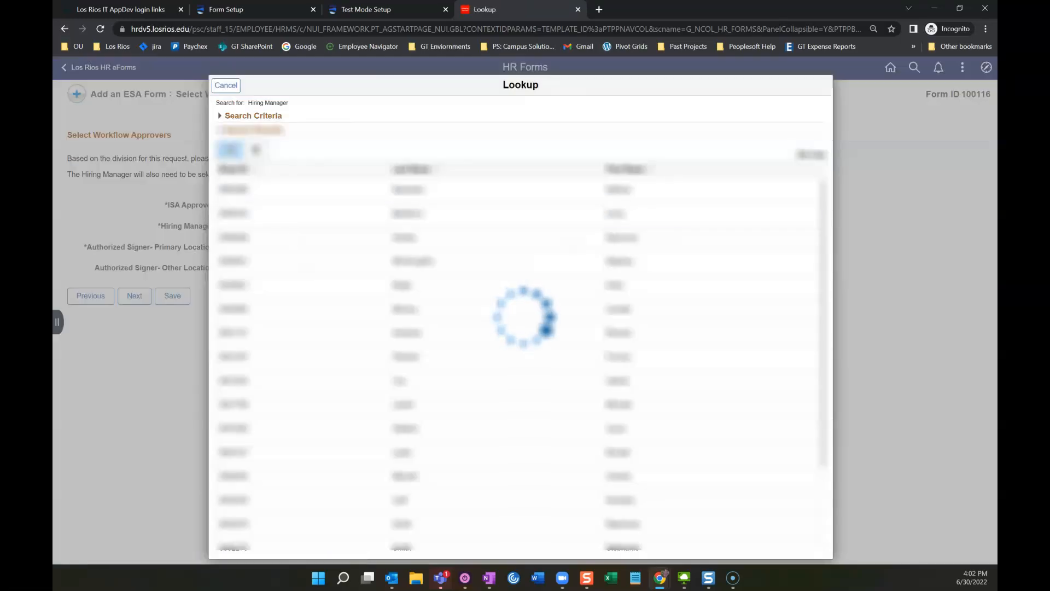
click(305, 247)
click(234, 189)
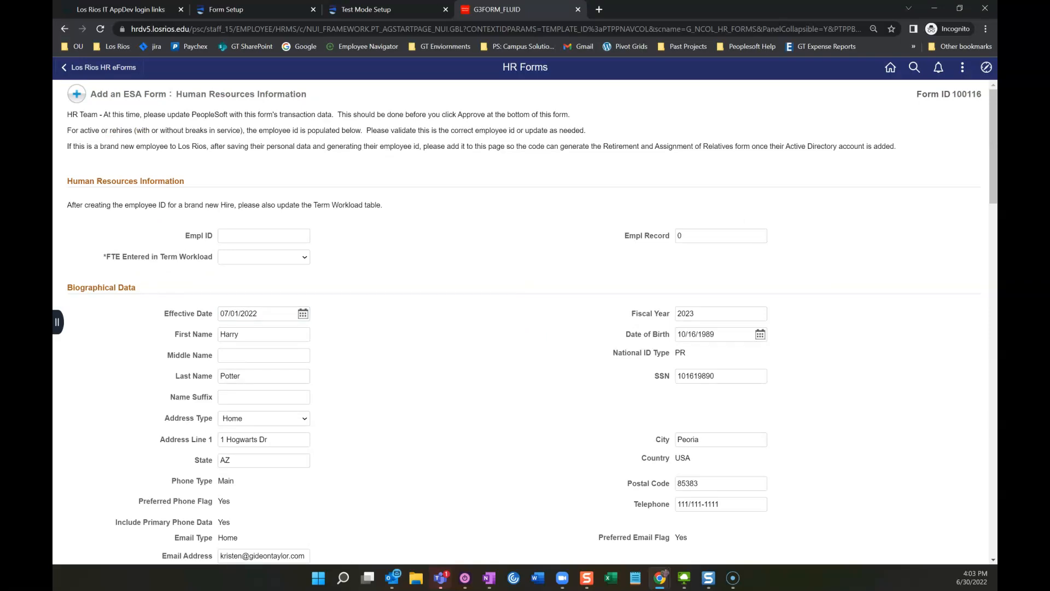
Step: Confirm FTE was entered in the term workload and scroll down to the File Attachments table
click(264, 257)
click(246, 279)
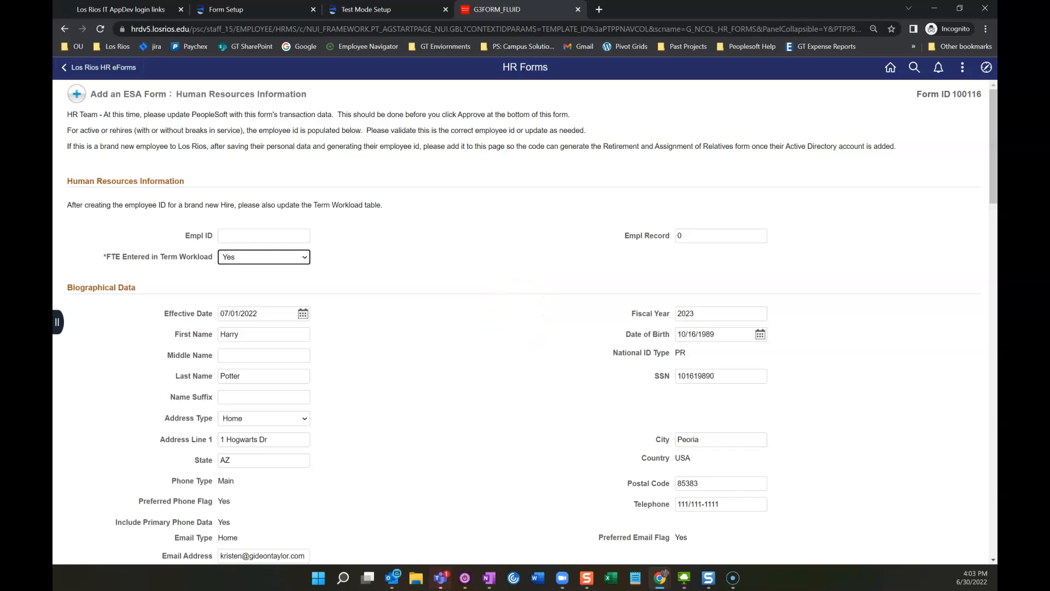
scroll(526, 323, down, 2)
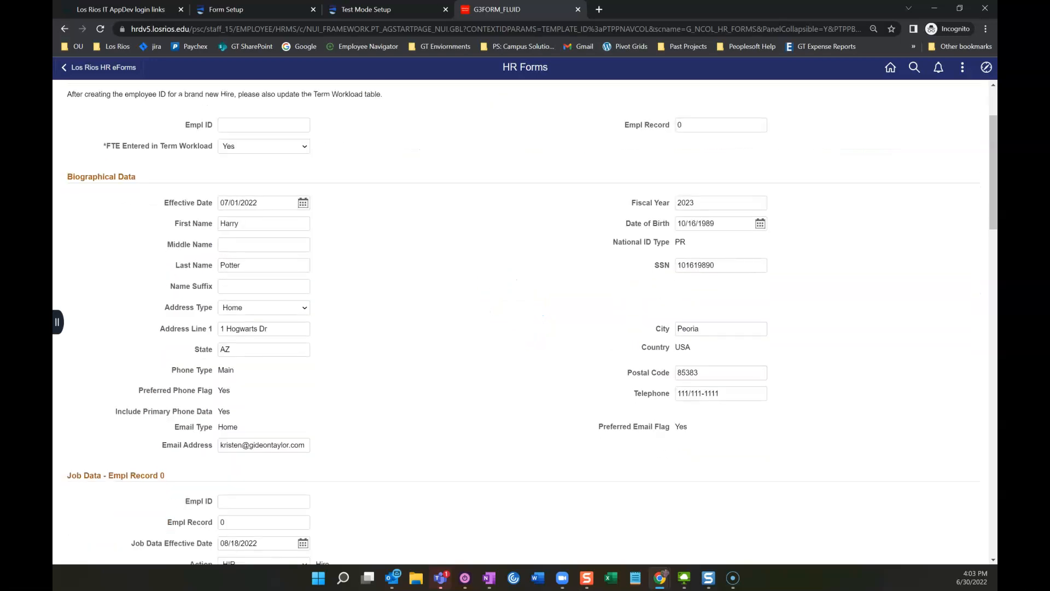
scroll(525, 323, down, 1)
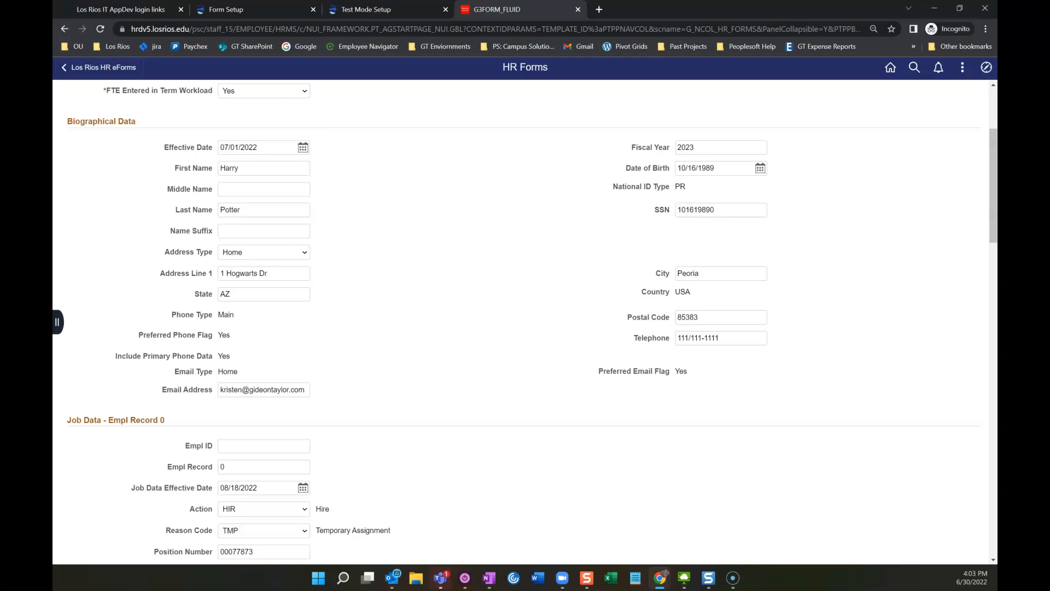
scroll(525, 323, down, 4)
scroll(525, 323, down, 6)
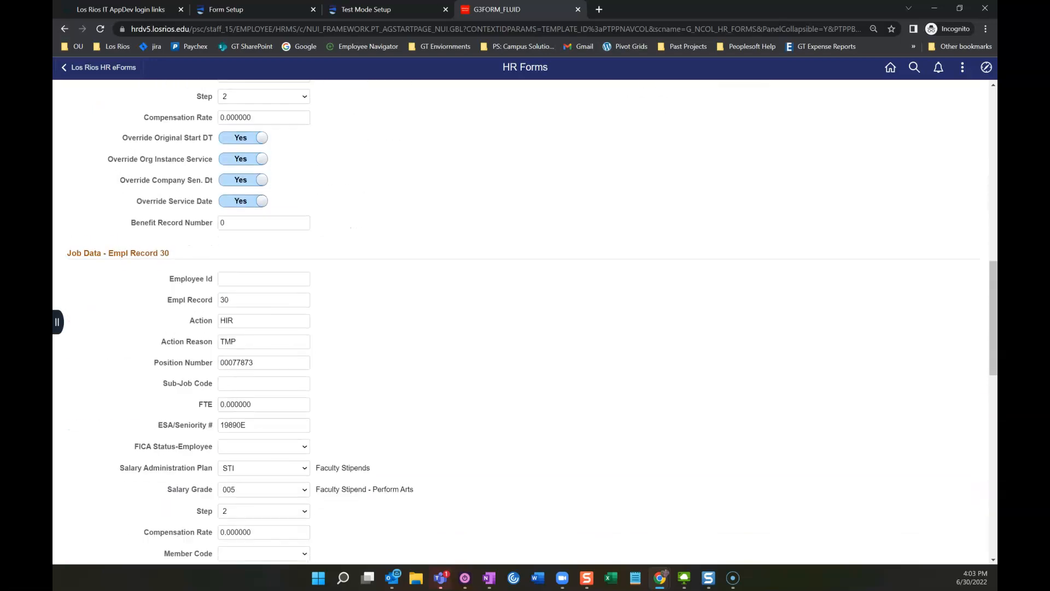
scroll(525, 322, down, 6)
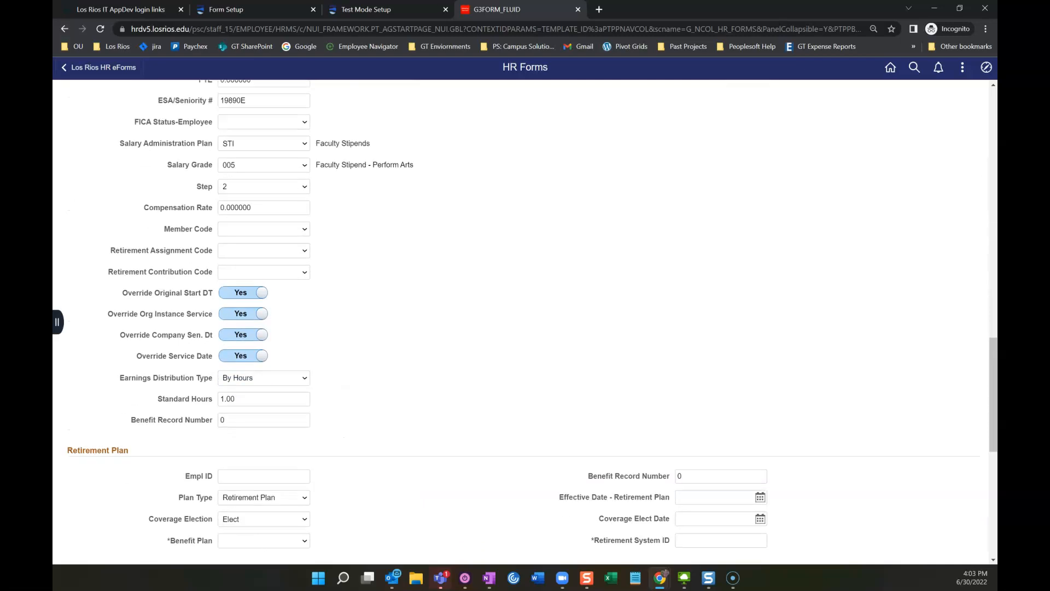
scroll(525, 323, down, 8)
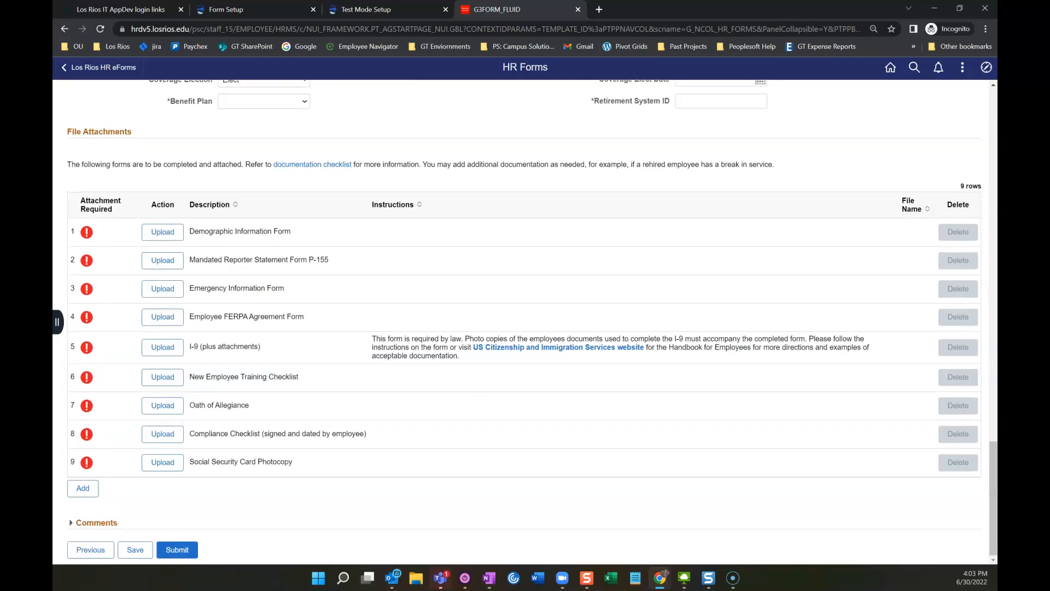
Step: Attach TEST PAGE.pdf from this device to the Demographic Information Form row
click(174, 232)
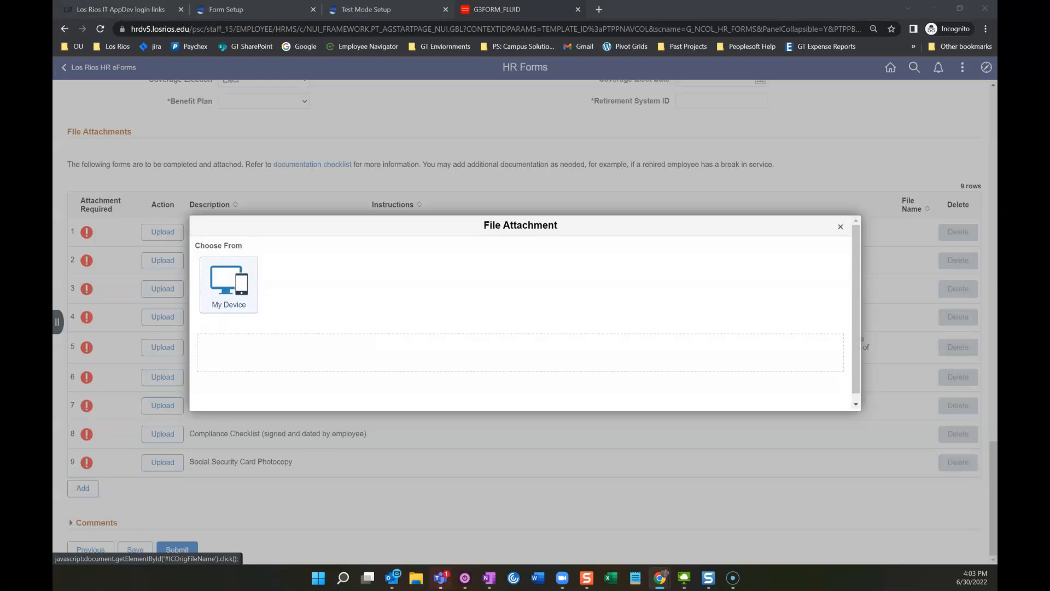
click(228, 284)
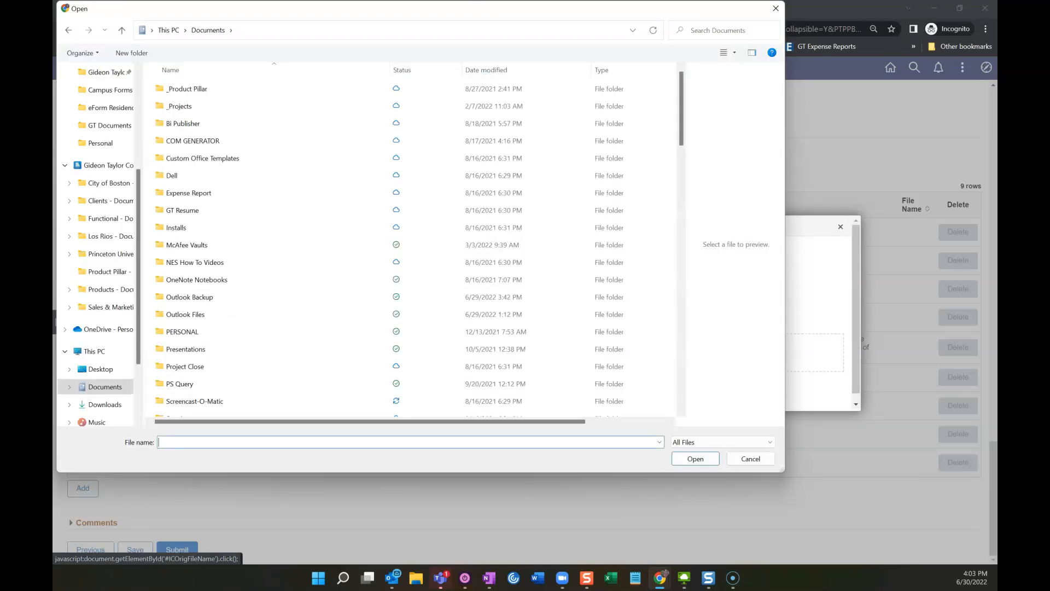
text(test)
click(183, 463)
key(Return)
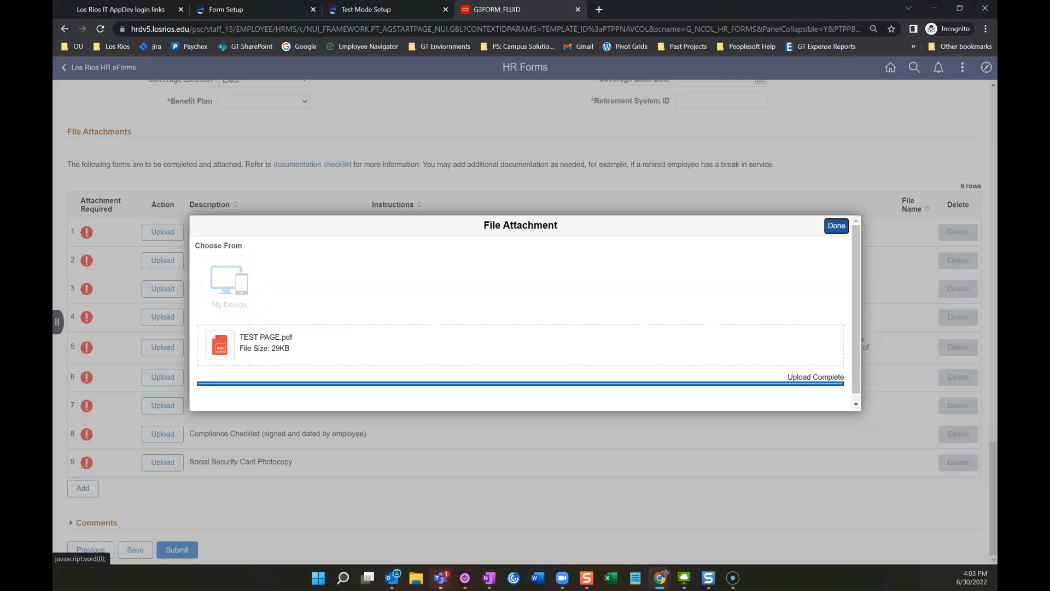
key(Return)
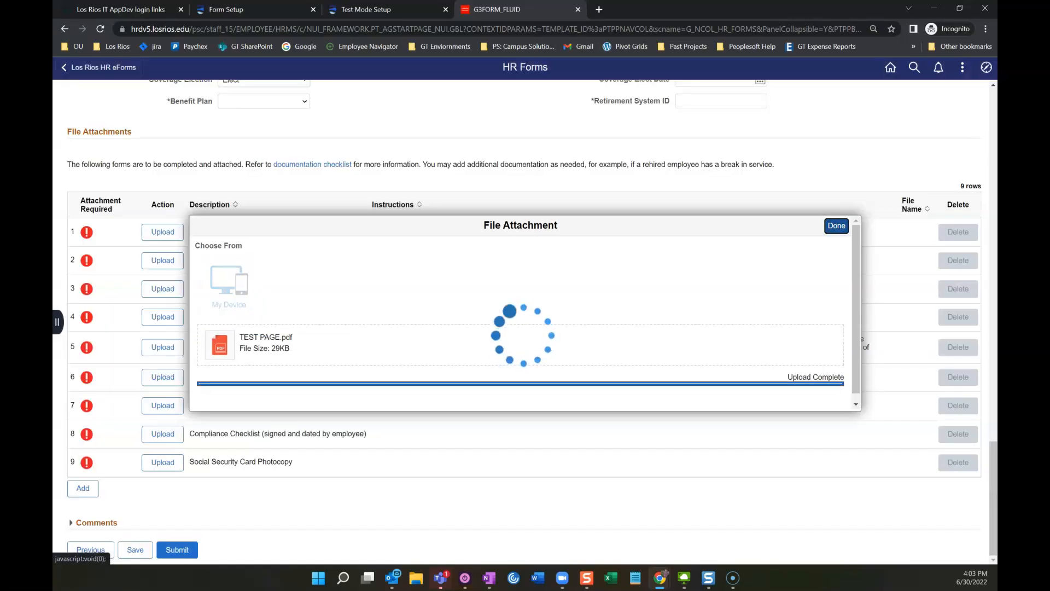
Step: Attach TEST PAGE.pdf to the Mandated Reporter Statement and Emergency Information Form rows
click(163, 261)
click(228, 285)
text(TEST PAGE.pdf)
key(Return)
key(Return)
click(162, 289)
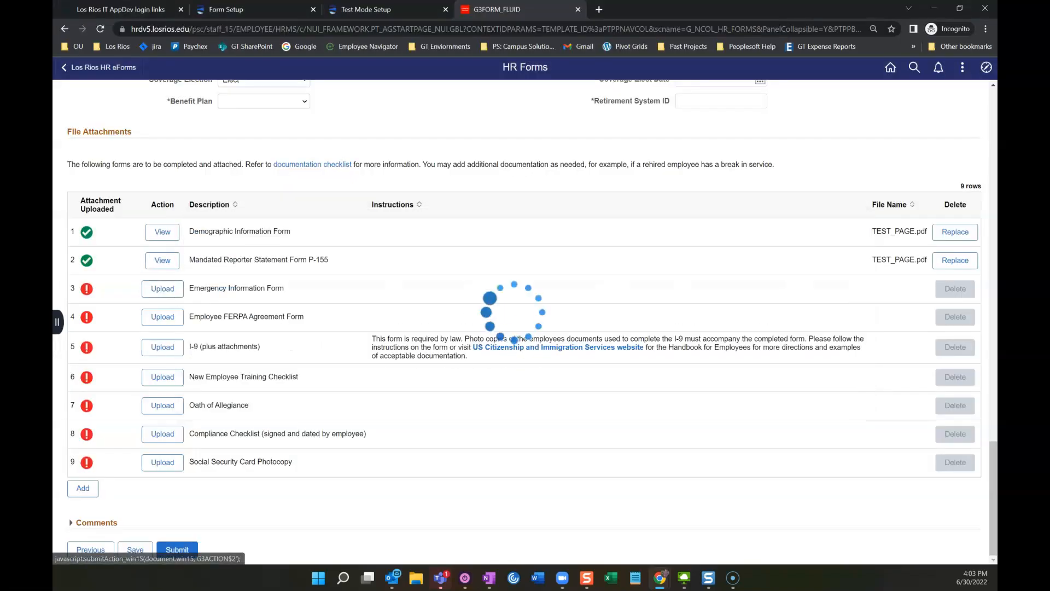
click(228, 285)
text(TEST PAGE.pdf)
Step: Attach TEST PAGE.pdf to the Employee FERPA Agreement Form, then submit ESA eForm 100116
key(Return)
key(Return)
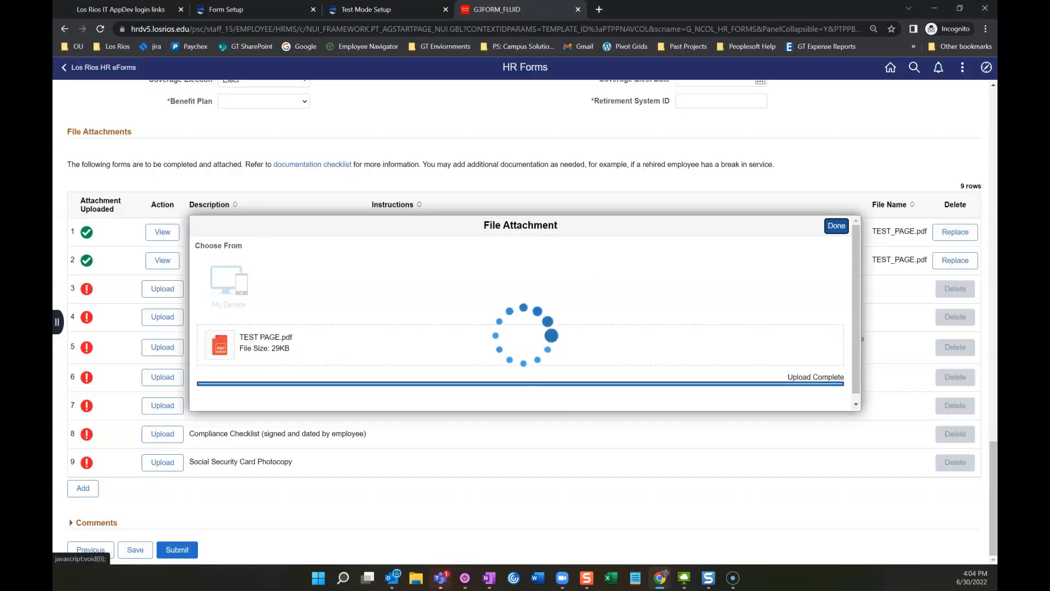
click(162, 317)
click(228, 285)
text(TEST PAGE.pdf)
key(Return)
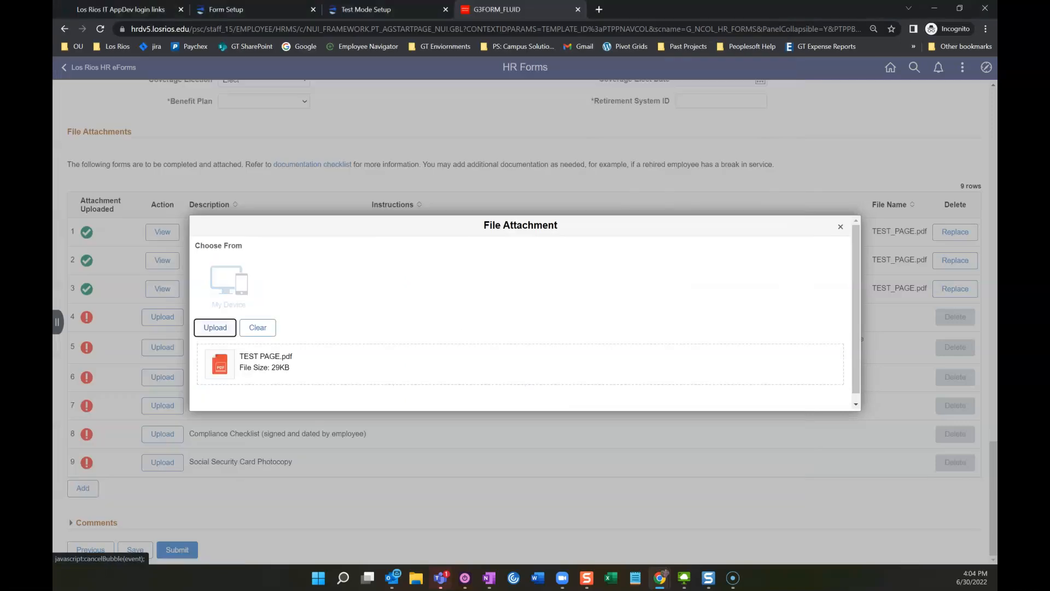
key(Return)
key(Return)
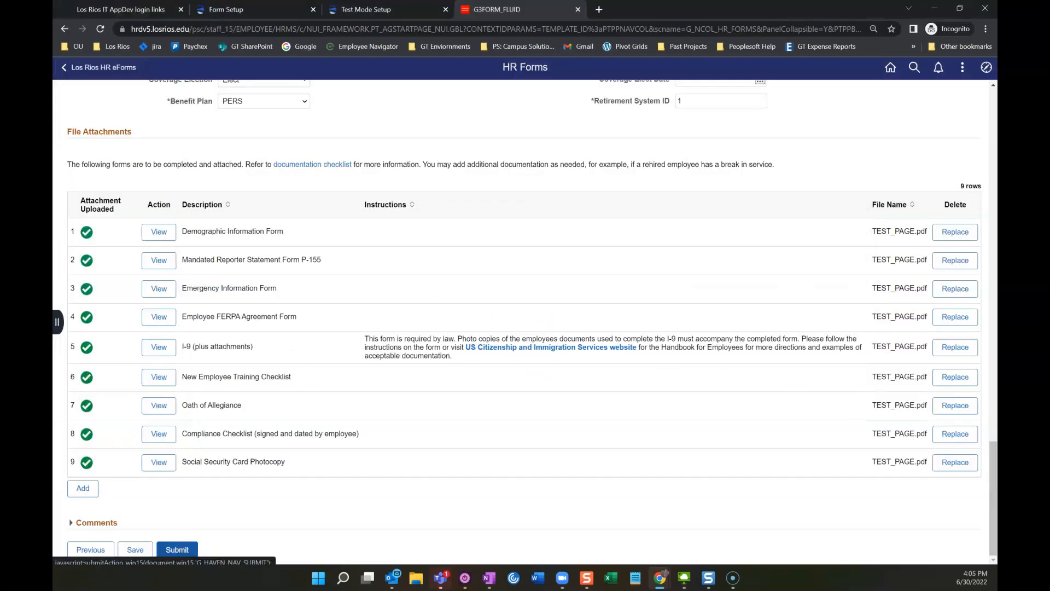
click(178, 549)
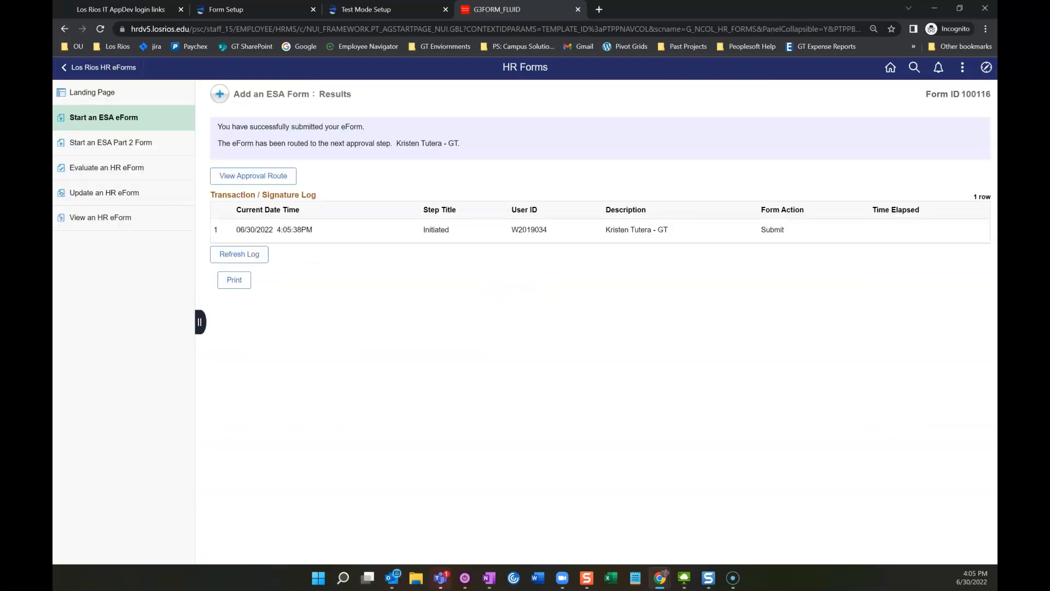
Step: Generate the Print ESA report for Form 100116, scroll through the summary, then close it
click(234, 280)
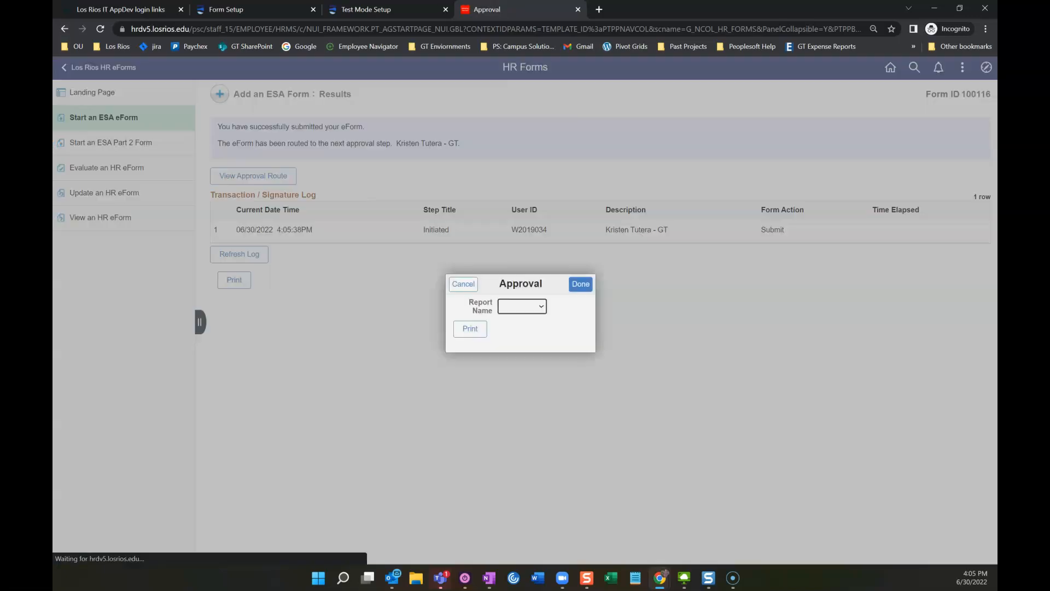
click(522, 306)
click(519, 326)
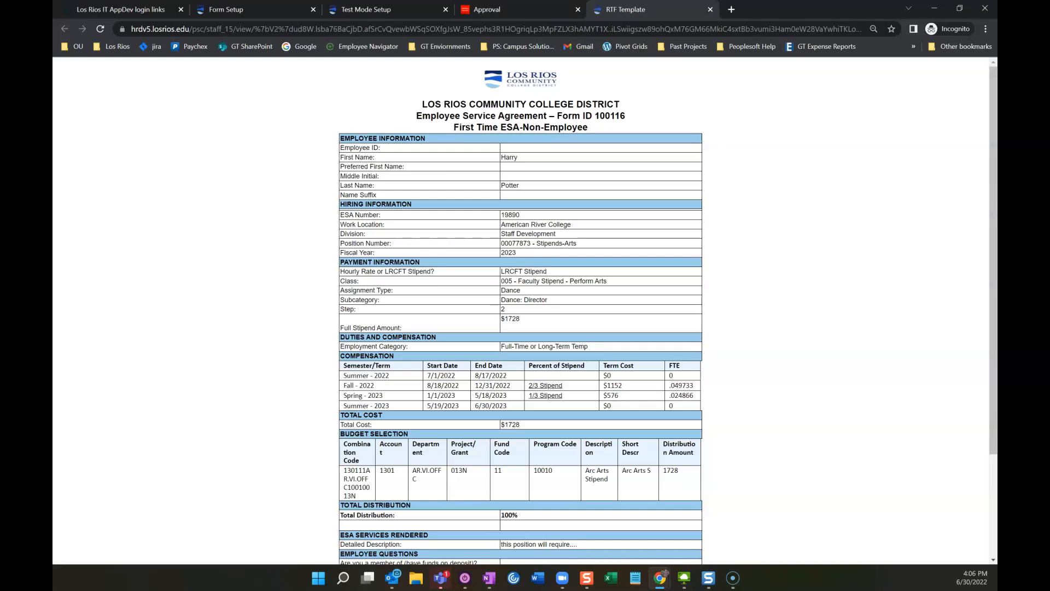
scroll(524, 310, down, 1)
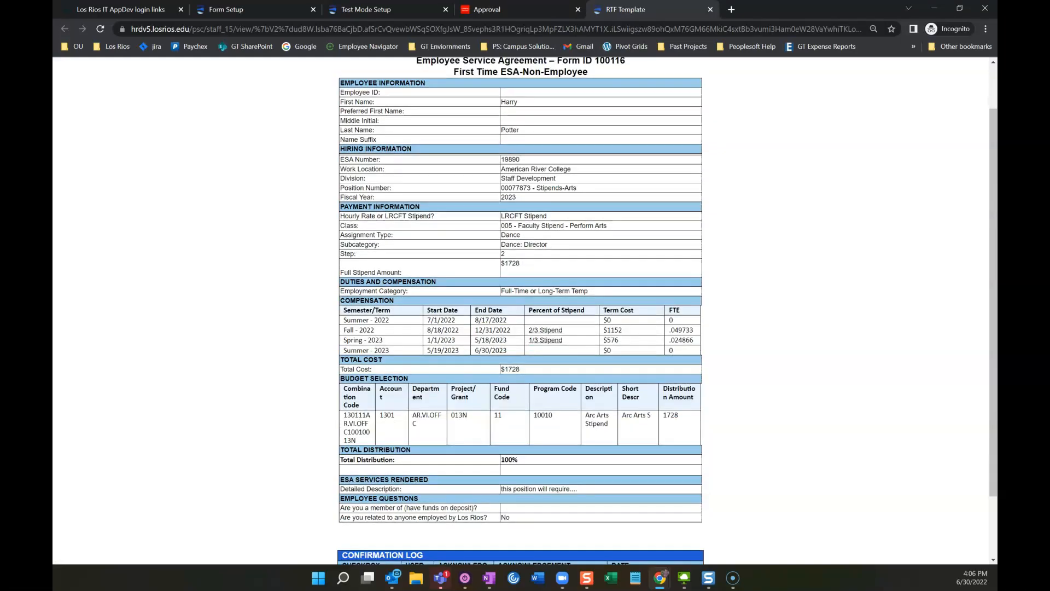
scroll(524, 311, down, 2)
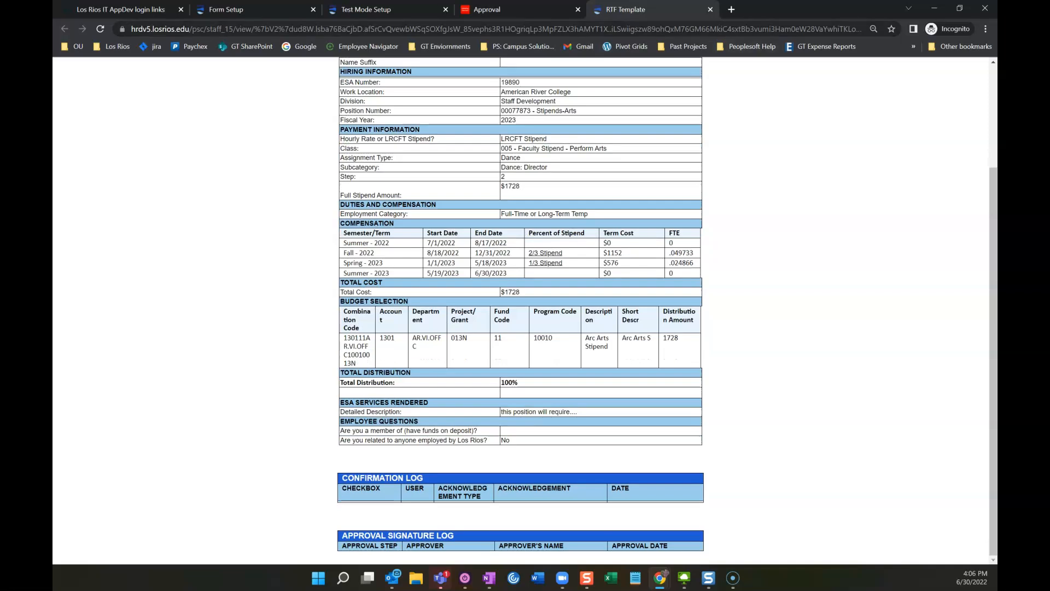
click(710, 9)
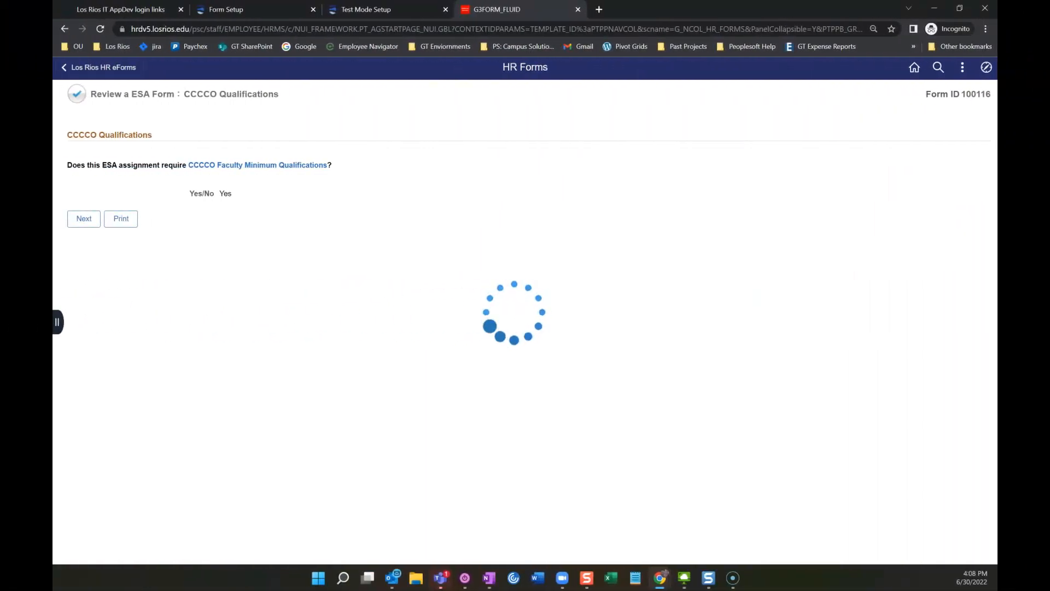
Step: Scroll the Form 100116 review page and advance two pages to Employee Questions
scroll(525, 323, down, 9)
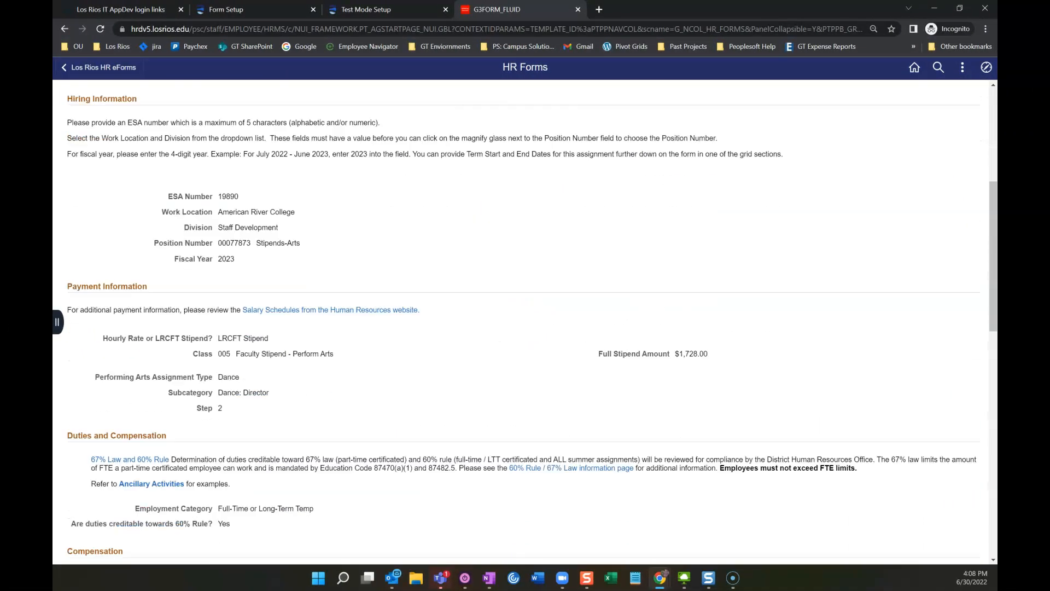
scroll(465, 320, down, 3)
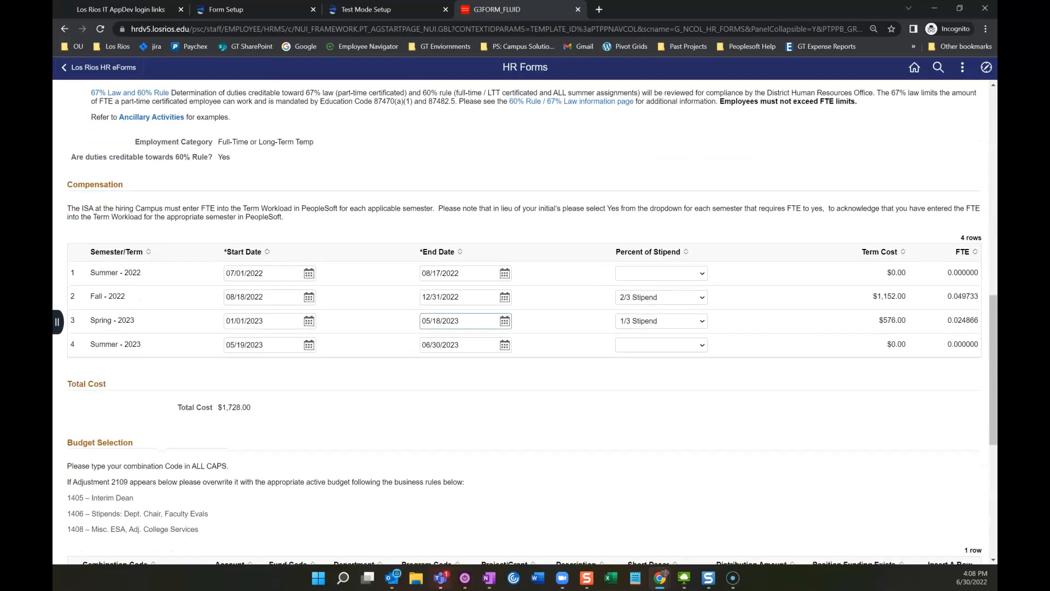
scroll(465, 320, down, 5)
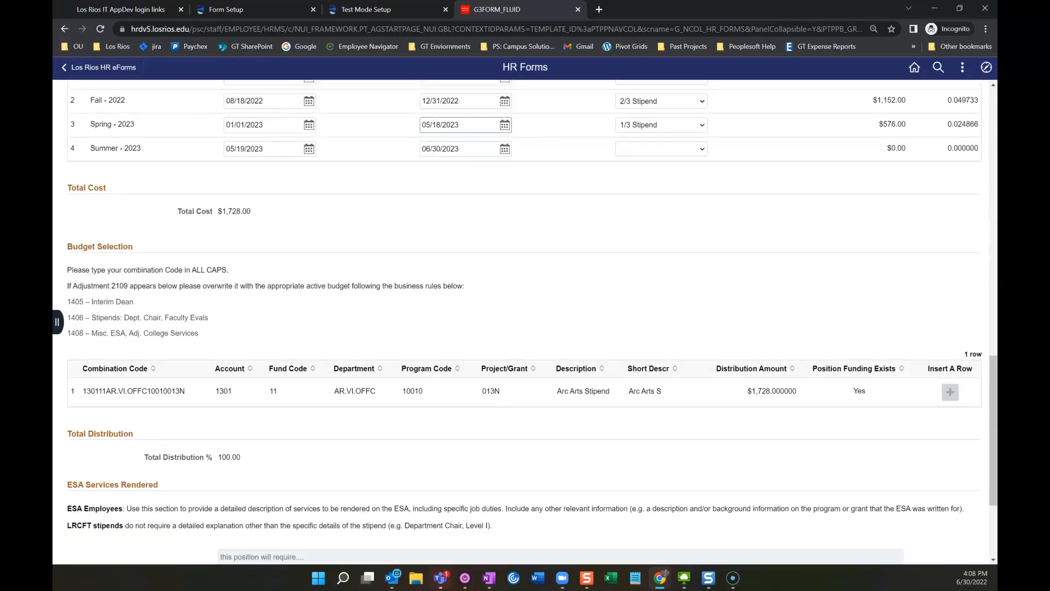
scroll(525, 322, down, 2)
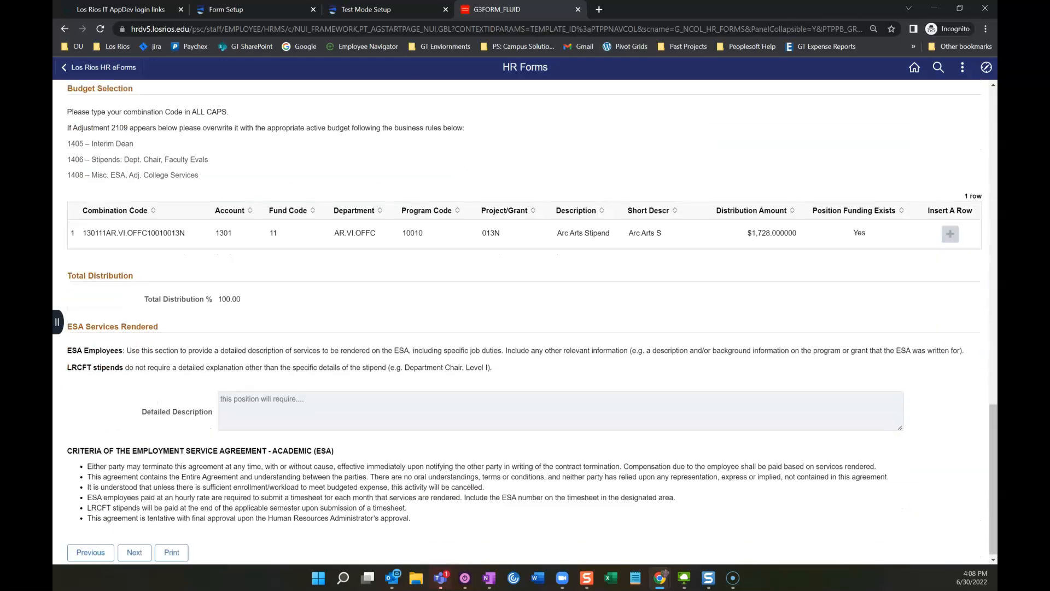
click(135, 550)
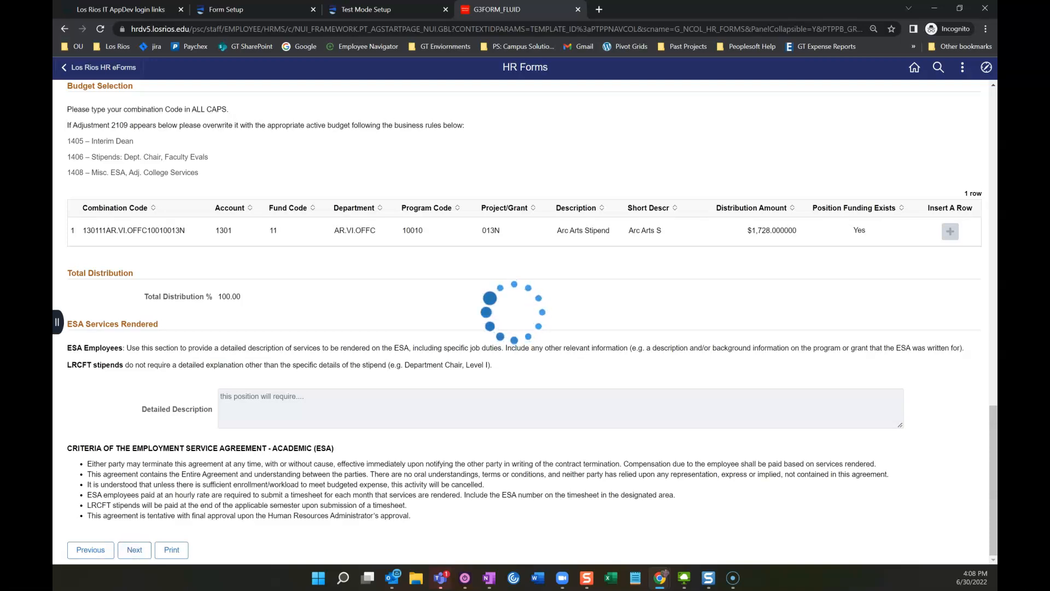
click(135, 295)
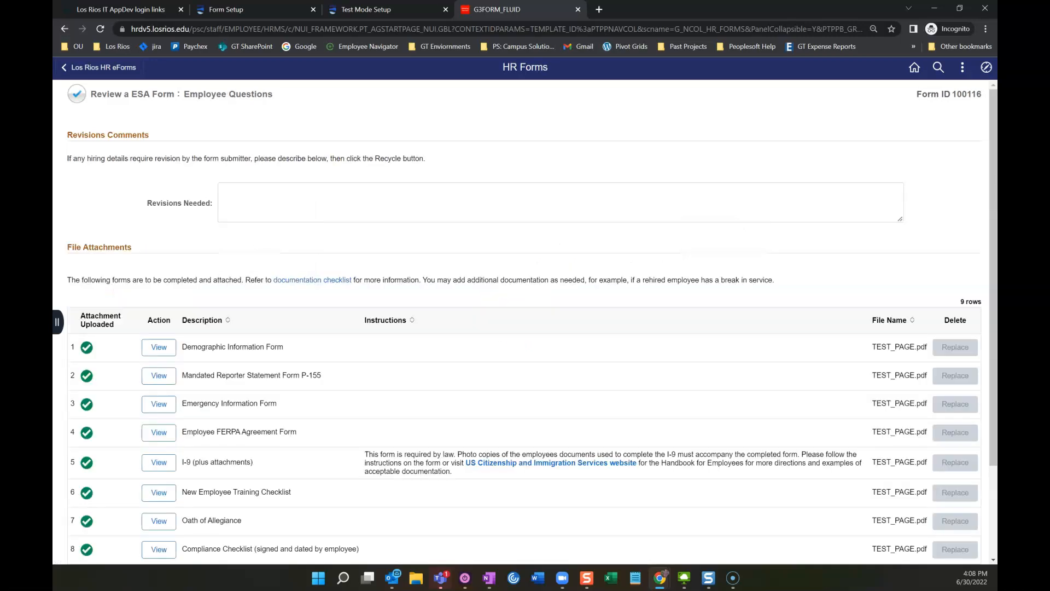
Step: Enter 'the budget for this position should be changed' in Revisions Needed and Recycle the form
click(560, 202)
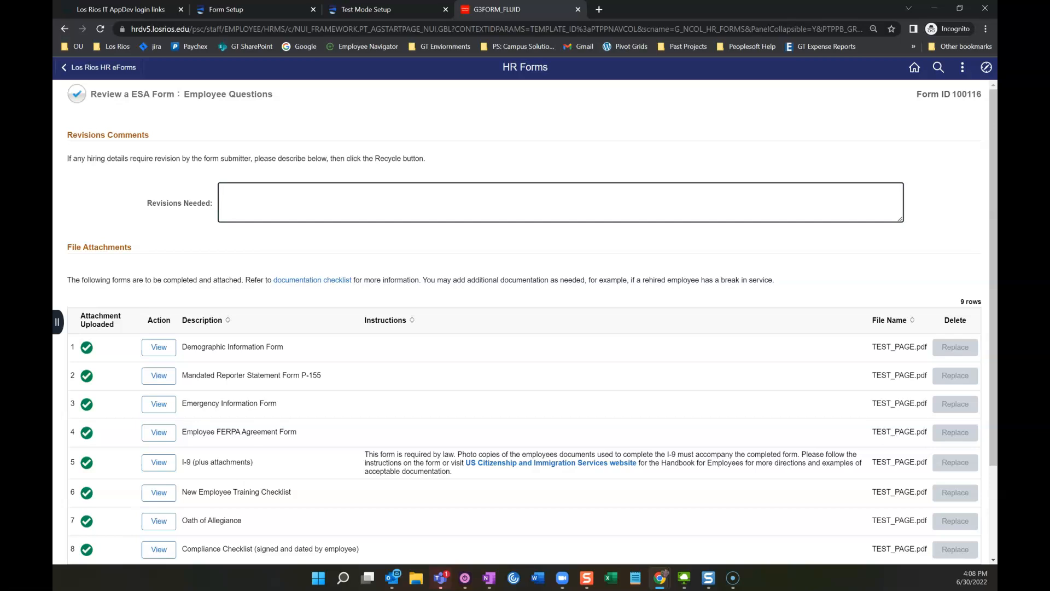
text(the budget for this position should be changed.)
scroll(525, 323, down, 2)
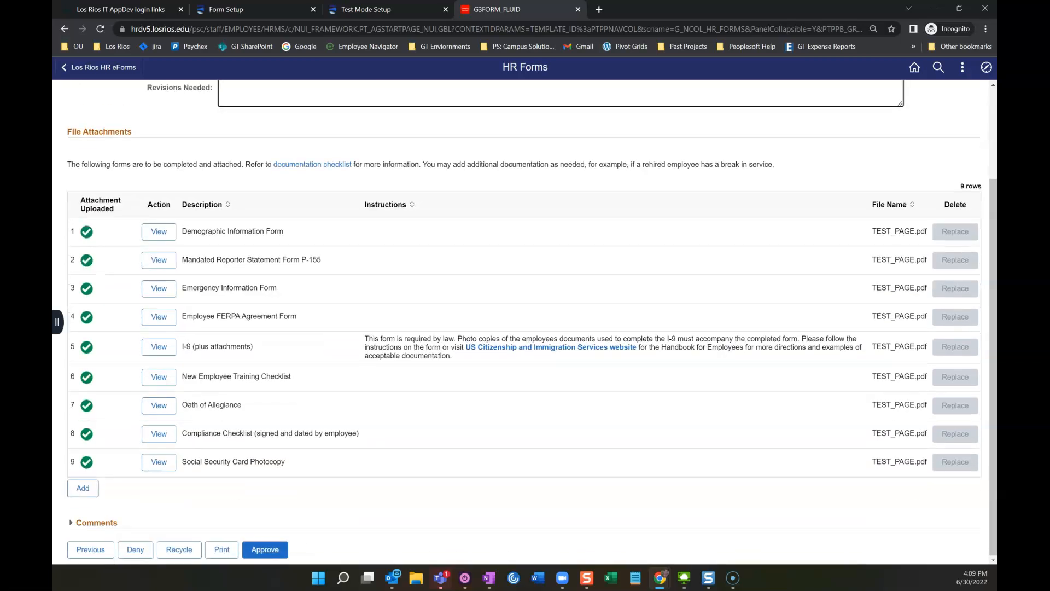
click(179, 550)
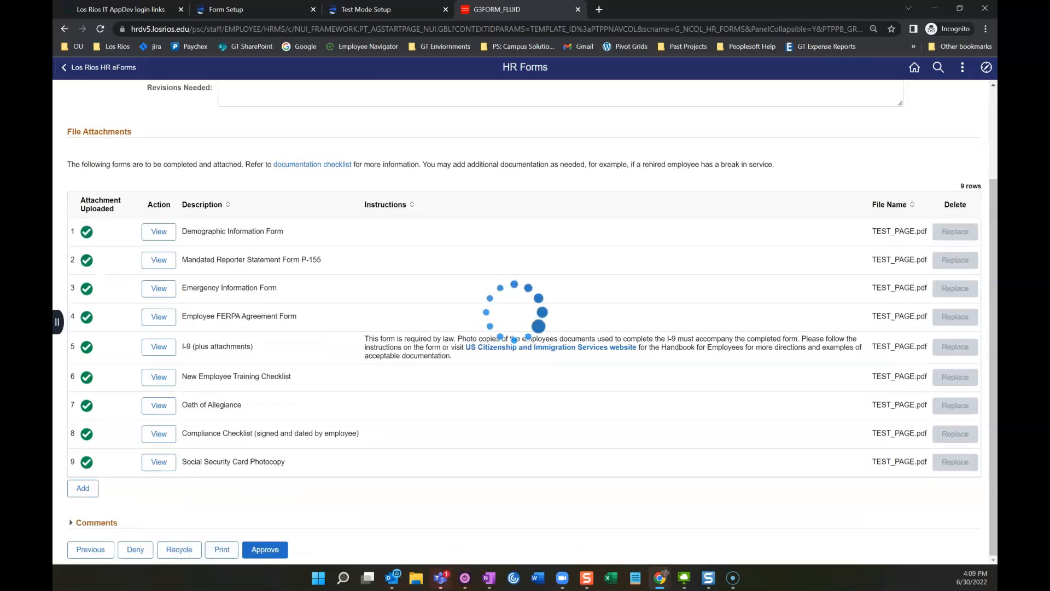